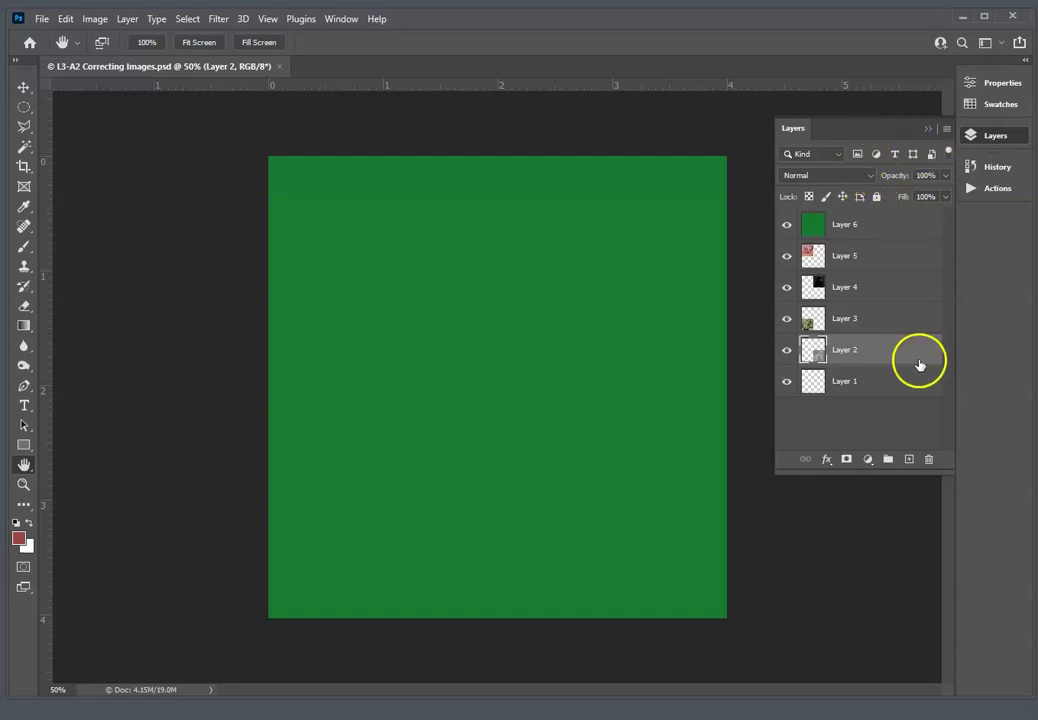
Select the green Layer 6 and move it within the layer stack.
{"action": "left_click", "coordinate": [993, 137]}
{"action": "left_click", "coordinate": [993, 137]}
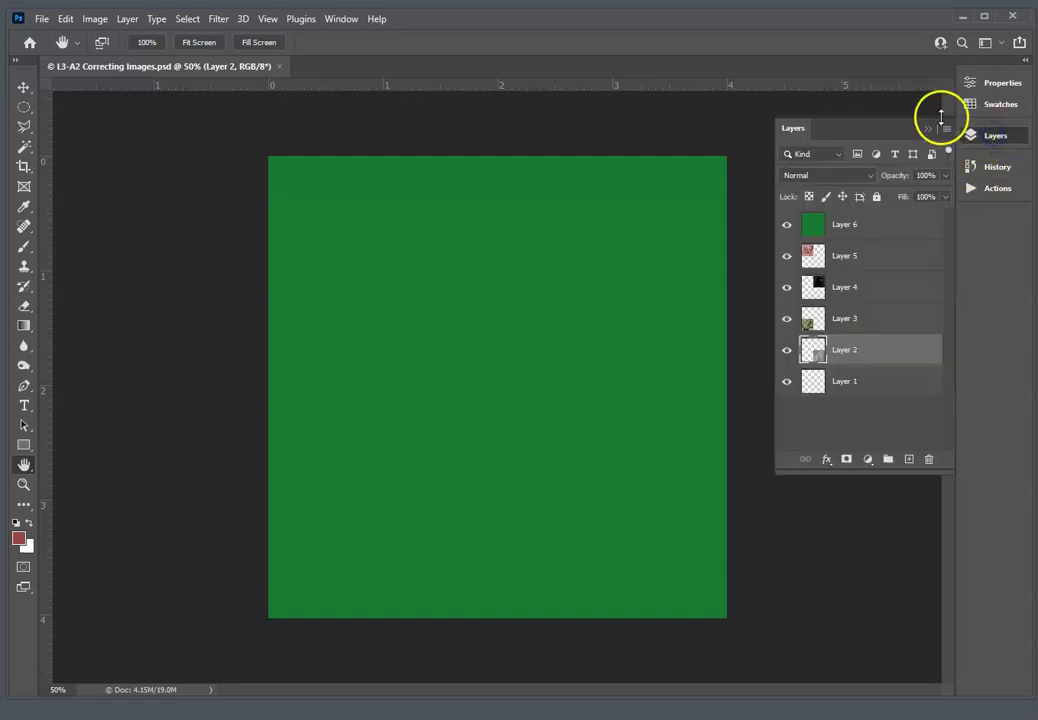
{"action": "left_click", "coordinate": [871, 225]}
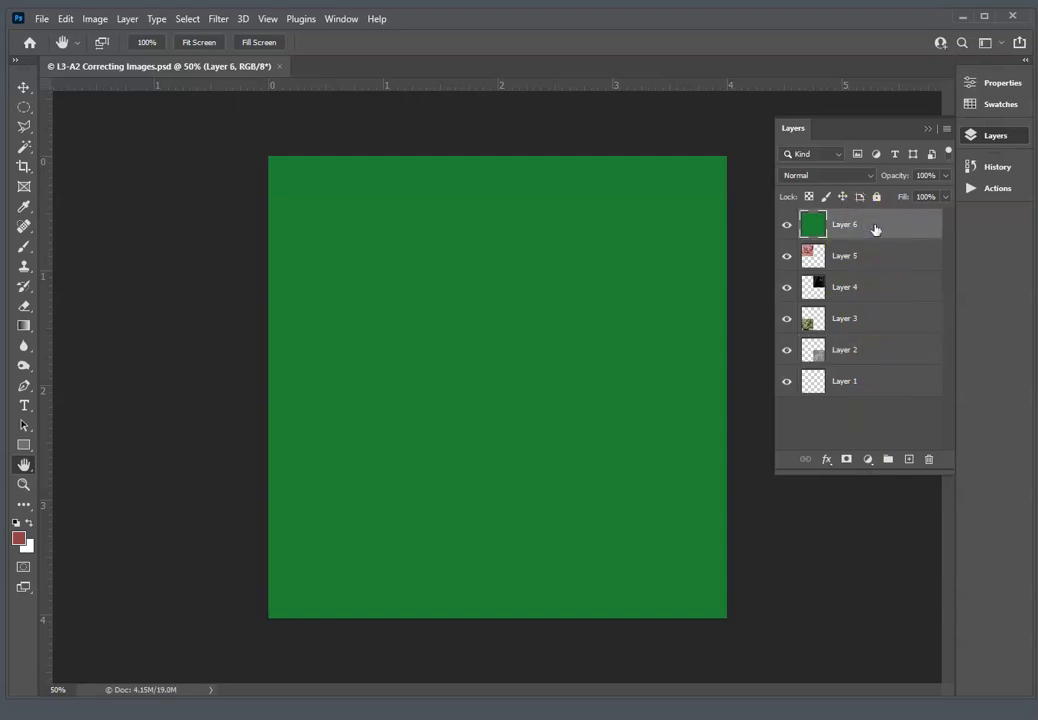
{"action": "left_click_drag", "start_coordinate": [874, 229], "coordinate": [790, 222]}
Hide green Layer 6, check Layers 5 and 4 by toggling visibility, then select Layer 5.
{"action": "left_click", "coordinate": [786, 226]}
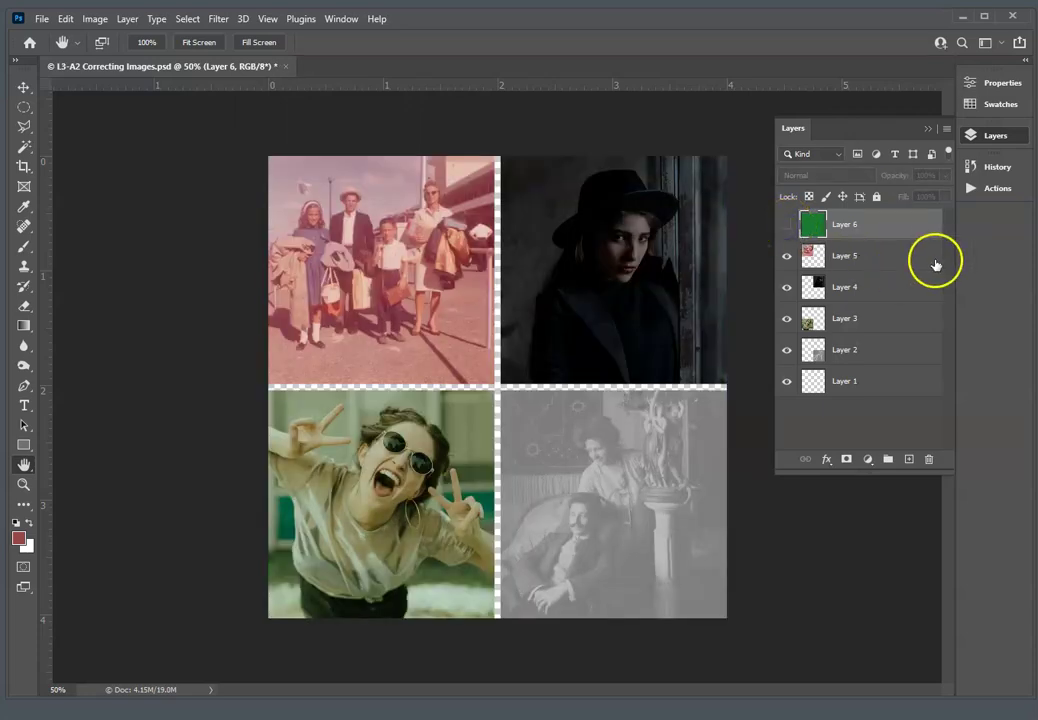
{"action": "left_click", "coordinate": [786, 256]}
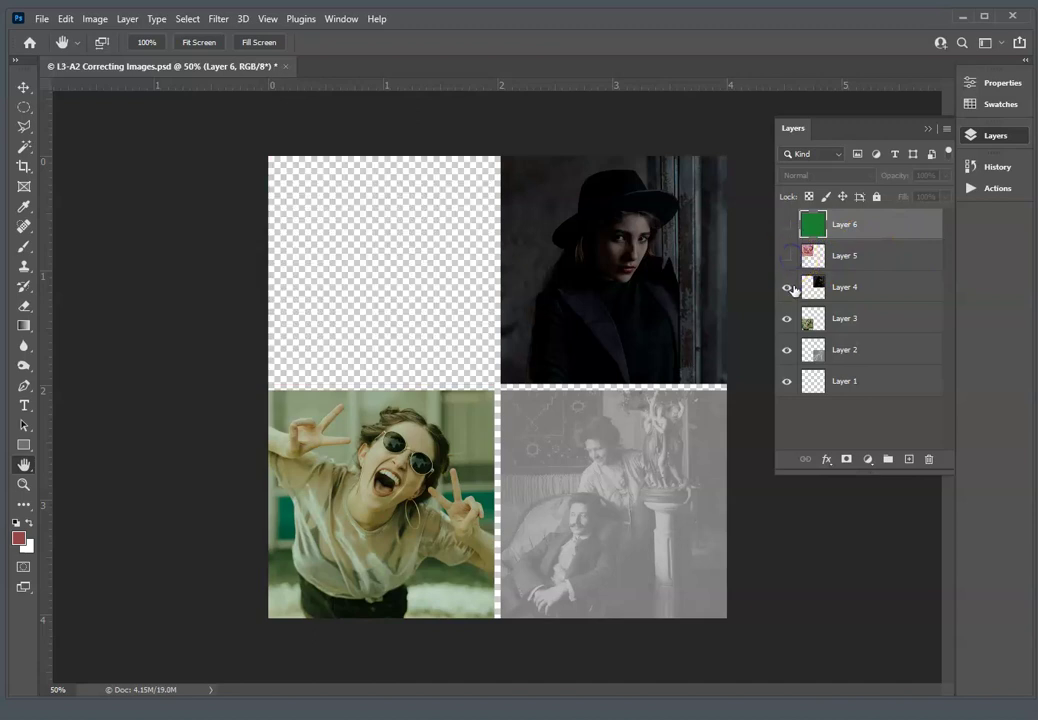
{"action": "left_click", "coordinate": [787, 287]}
{"action": "left_click", "coordinate": [787, 257]}
{"action": "left_click", "coordinate": [787, 287]}
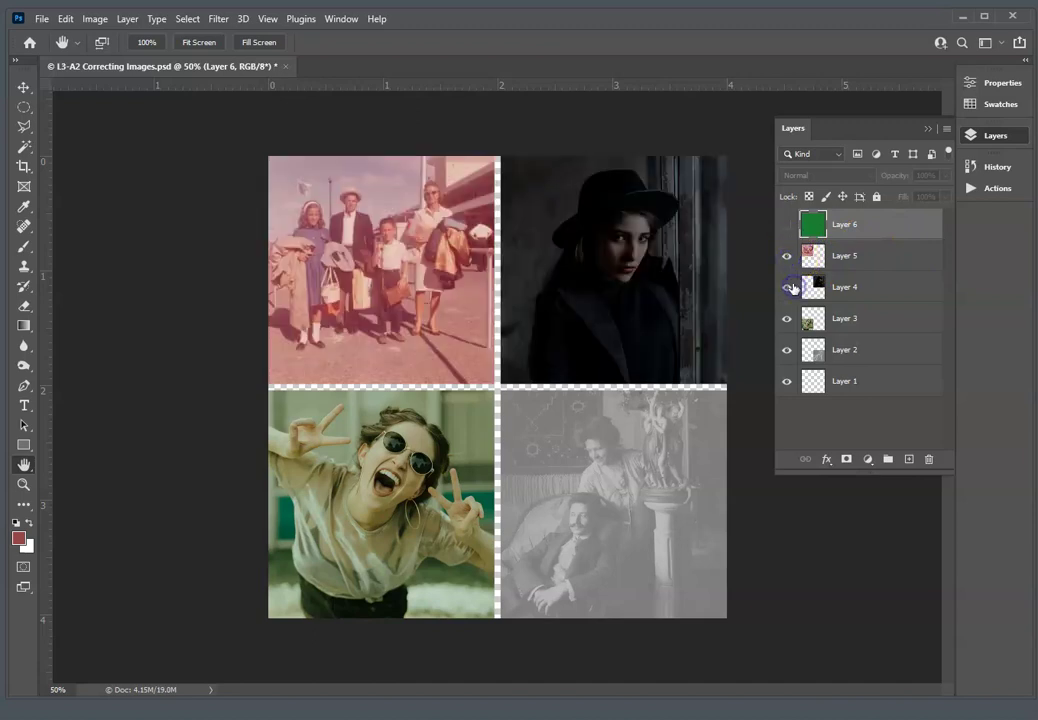
{"action": "left_click", "coordinate": [788, 224]}
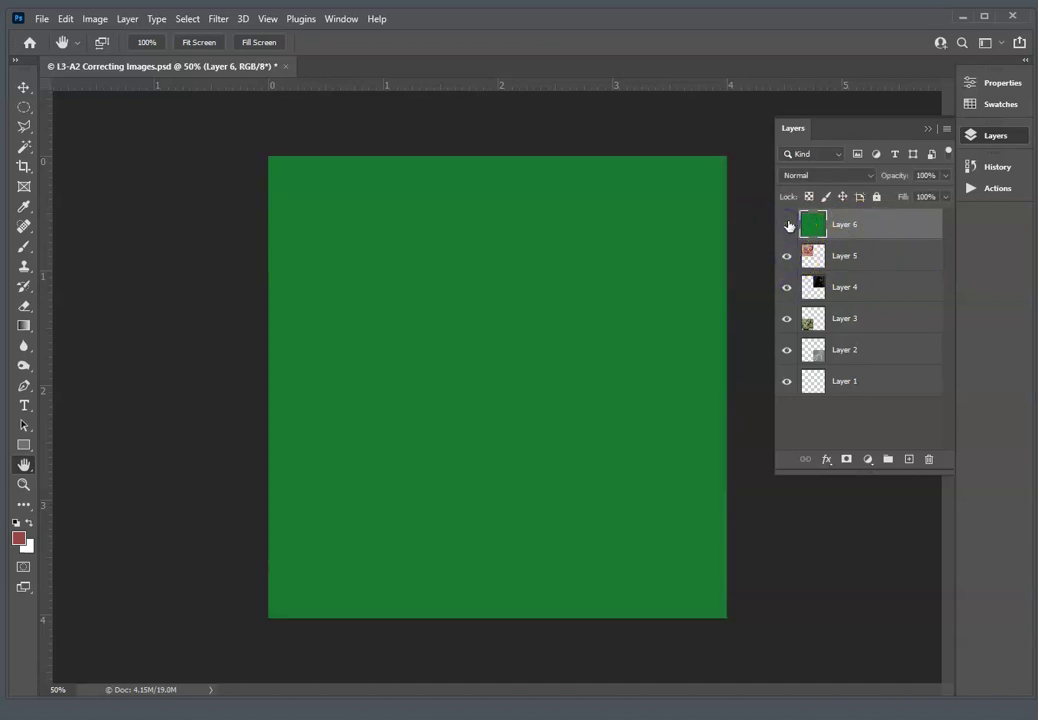
{"action": "left_click", "coordinate": [788, 224]}
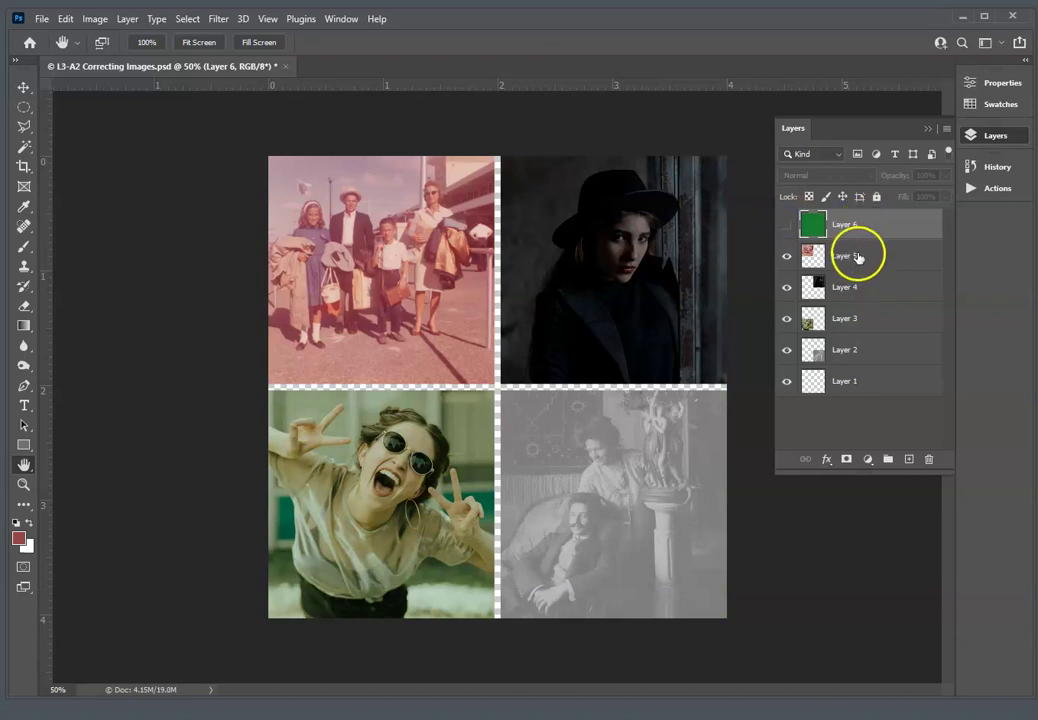
{"action": "left_click", "coordinate": [857, 257]}
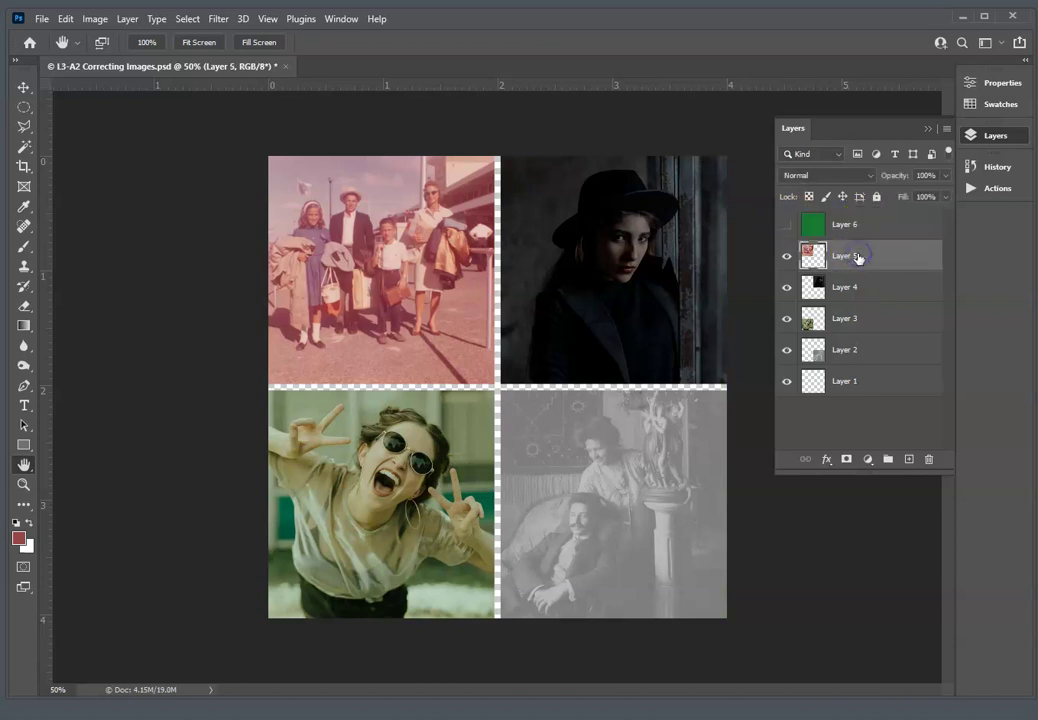
Add a Levels adjustment layer above Layer 5's family photo, then return to the Layers panel.
{"action": "left_click", "coordinate": [868, 460]}
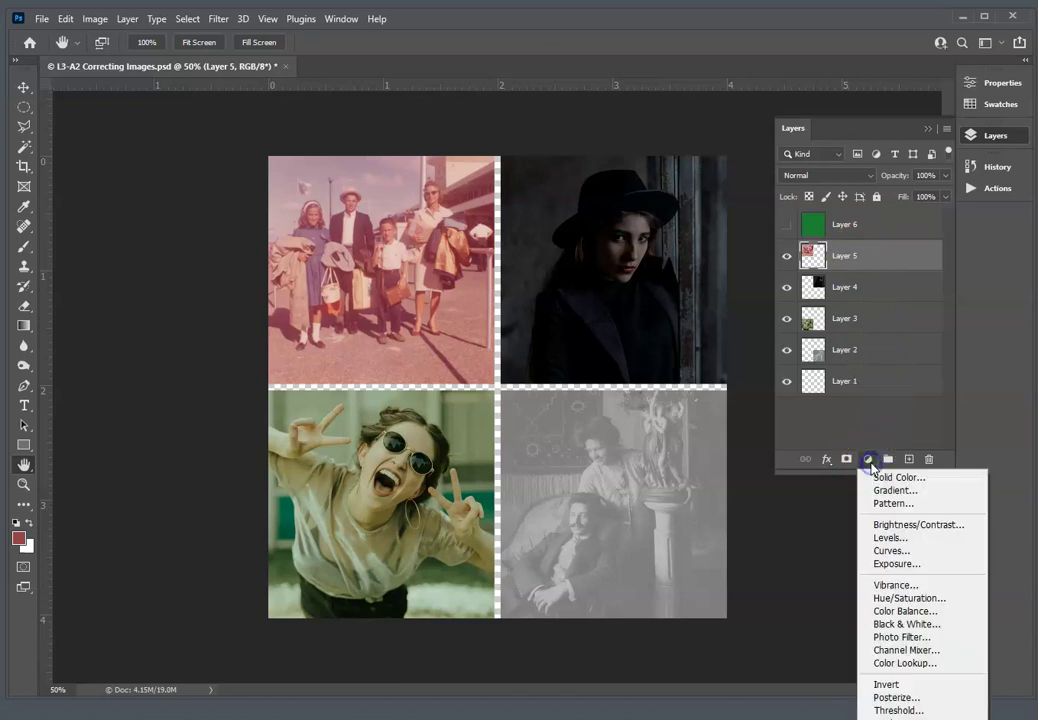
{"action": "left_click", "coordinate": [910, 545]}
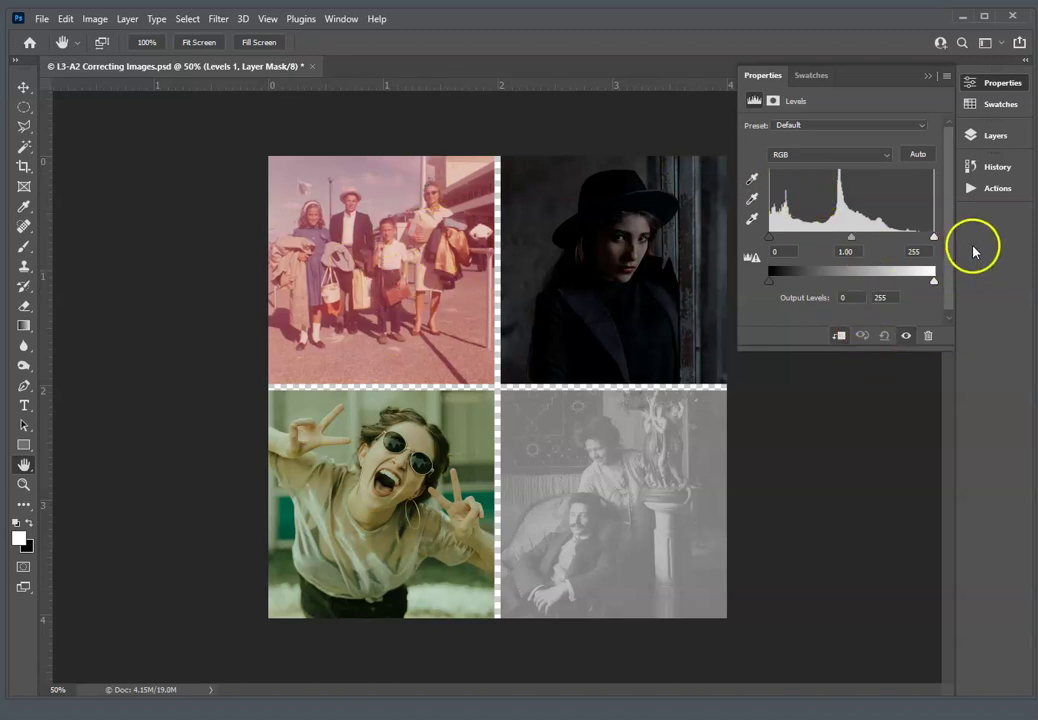
{"action": "left_click", "coordinate": [1005, 138]}
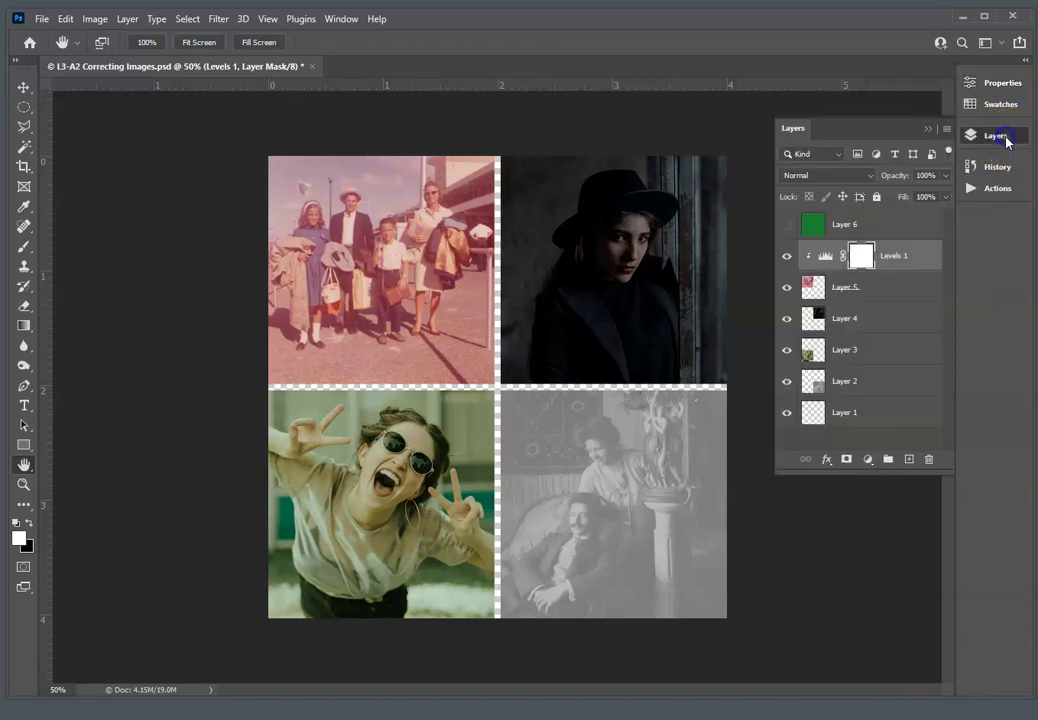
In Levels 1, zoom in and set the white point from the man's white shirt.
{"action": "double_click", "coordinate": [826, 257]}
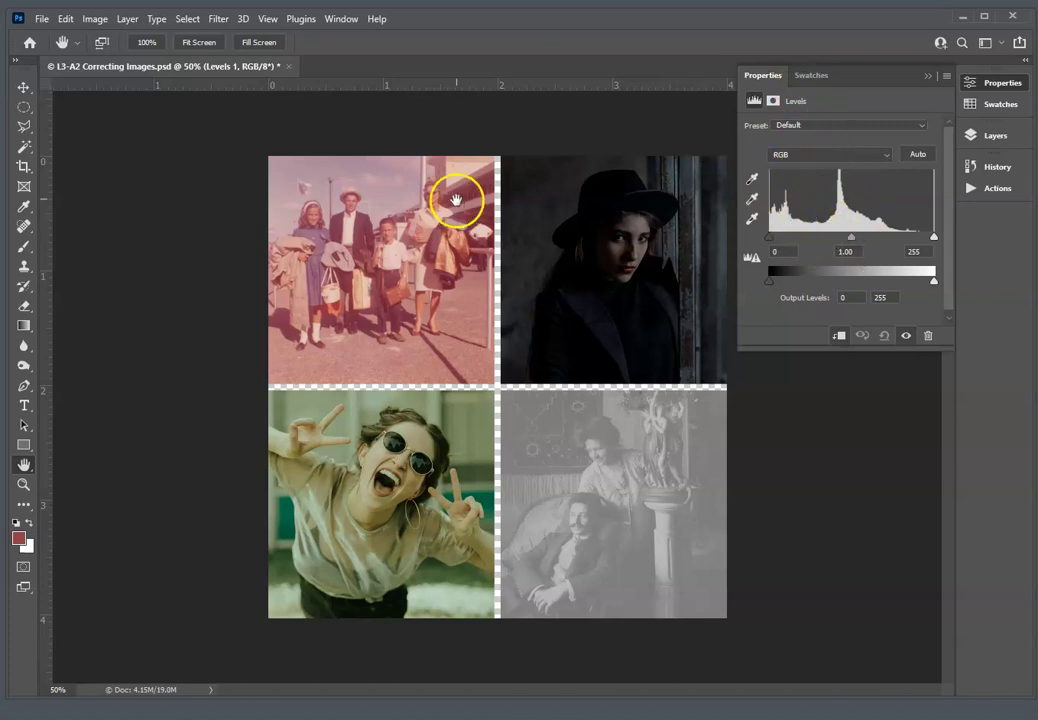
{"action": "left_click_drag", "start_coordinate": [434, 279], "coordinate": [546, 336]}
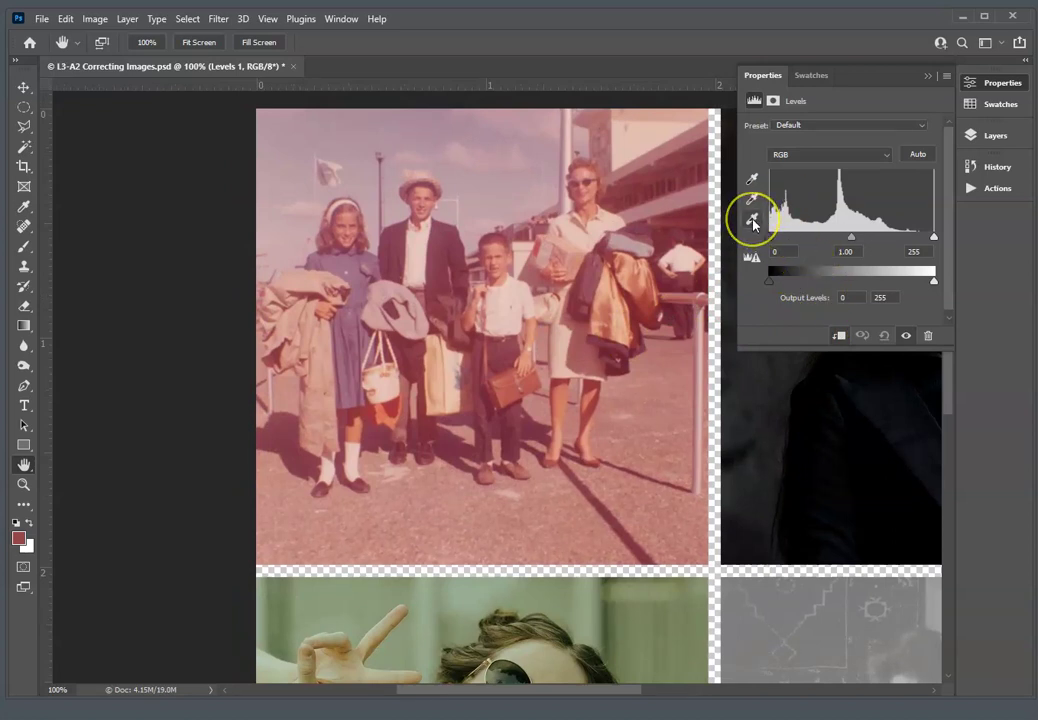
{"action": "left_click", "coordinate": [753, 220]}
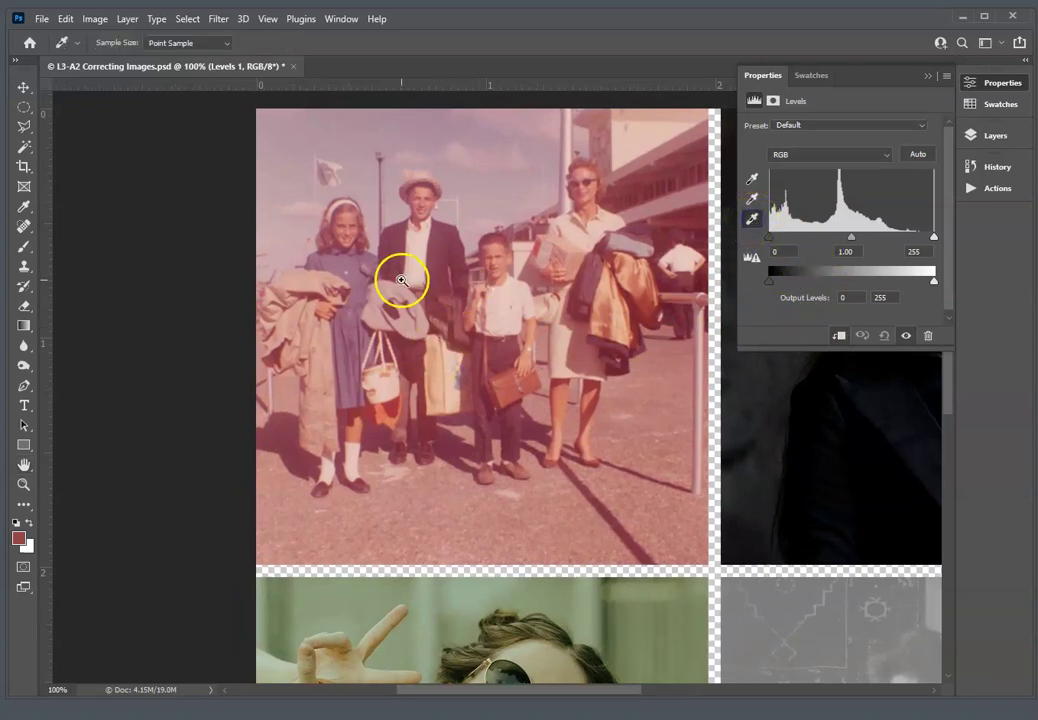
{"action": "left_click", "coordinate": [424, 267], "text": "ctrl"}
{"action": "left_click", "coordinate": [432, 265], "text": "ctrl"}
{"action": "left_click", "coordinate": [433, 268], "text": "ctrl+alt"}
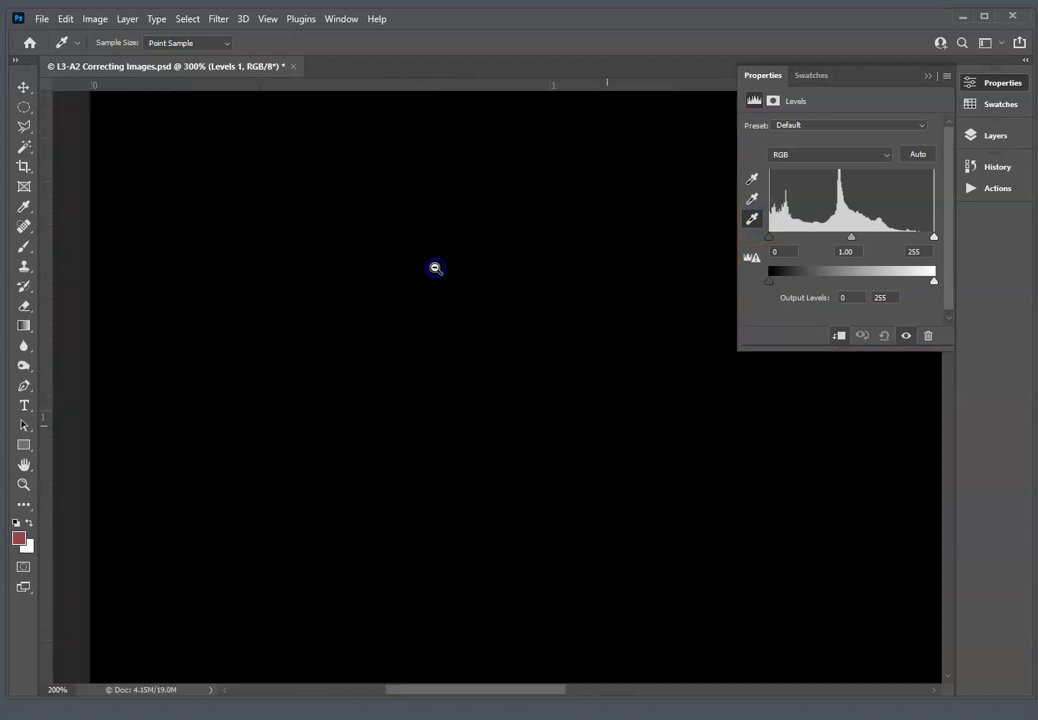
{"action": "left_click_drag", "start_coordinate": [436, 269], "coordinate": [416, 221]}
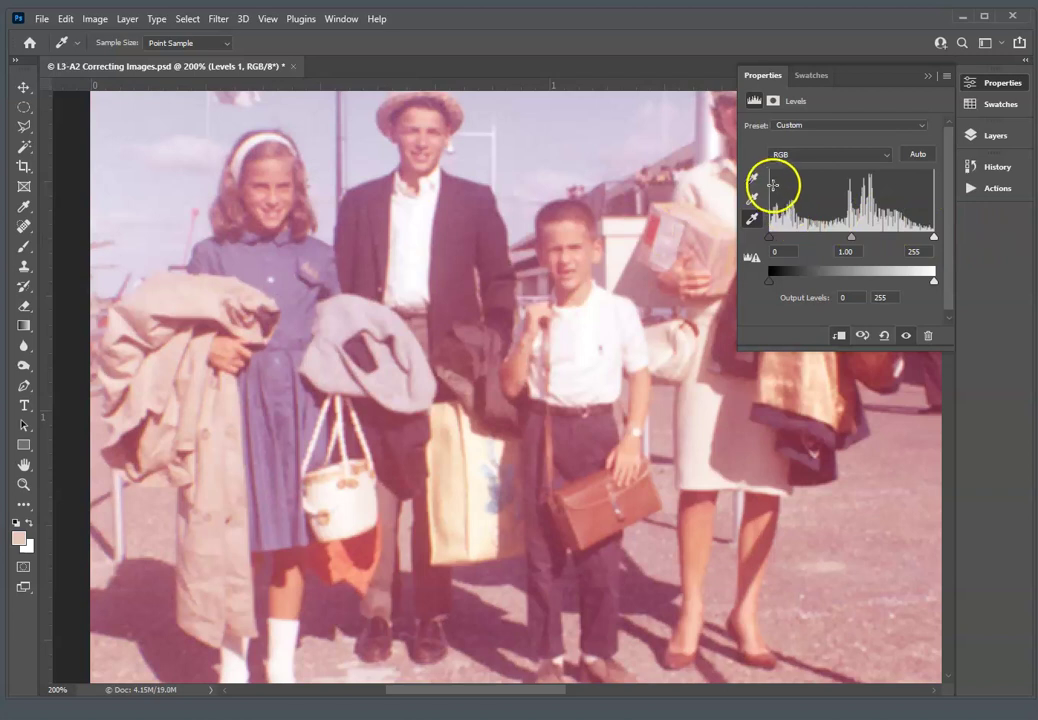
Set the Levels black point from the dark coat and zoom back out.
{"action": "left_click", "coordinate": [754, 183]}
{"action": "left_click_drag", "start_coordinate": [385, 368], "coordinate": [455, 388]}
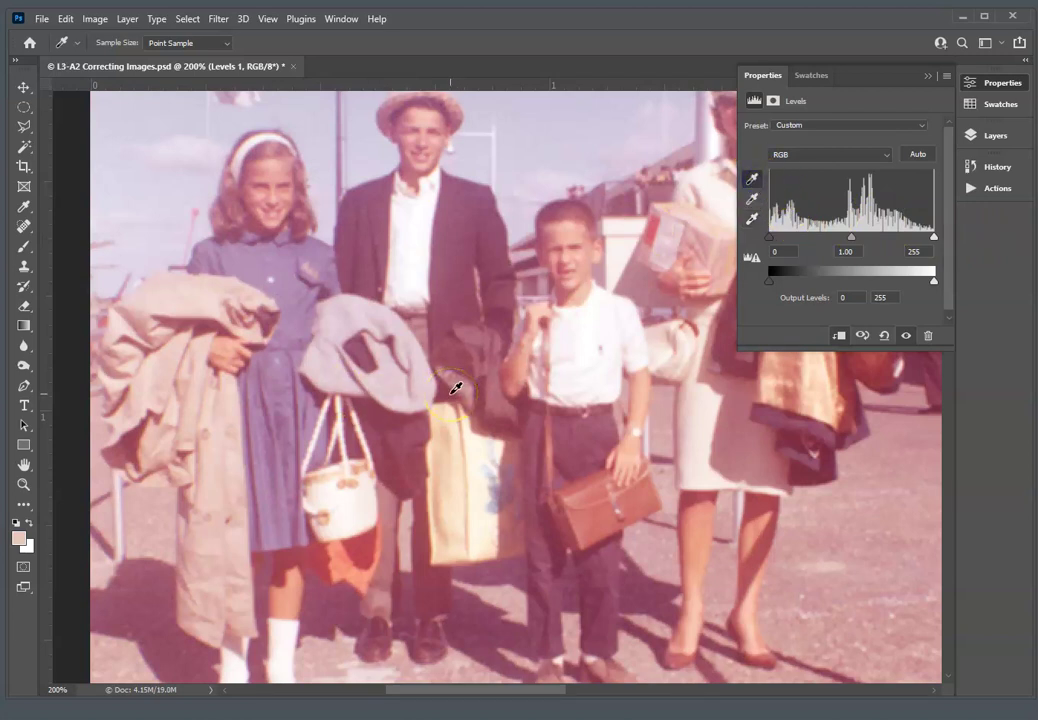
{"action": "left_click_drag", "start_coordinate": [455, 388], "coordinate": [530, 345]}
{"action": "key", "text": "ctrl+minus"}
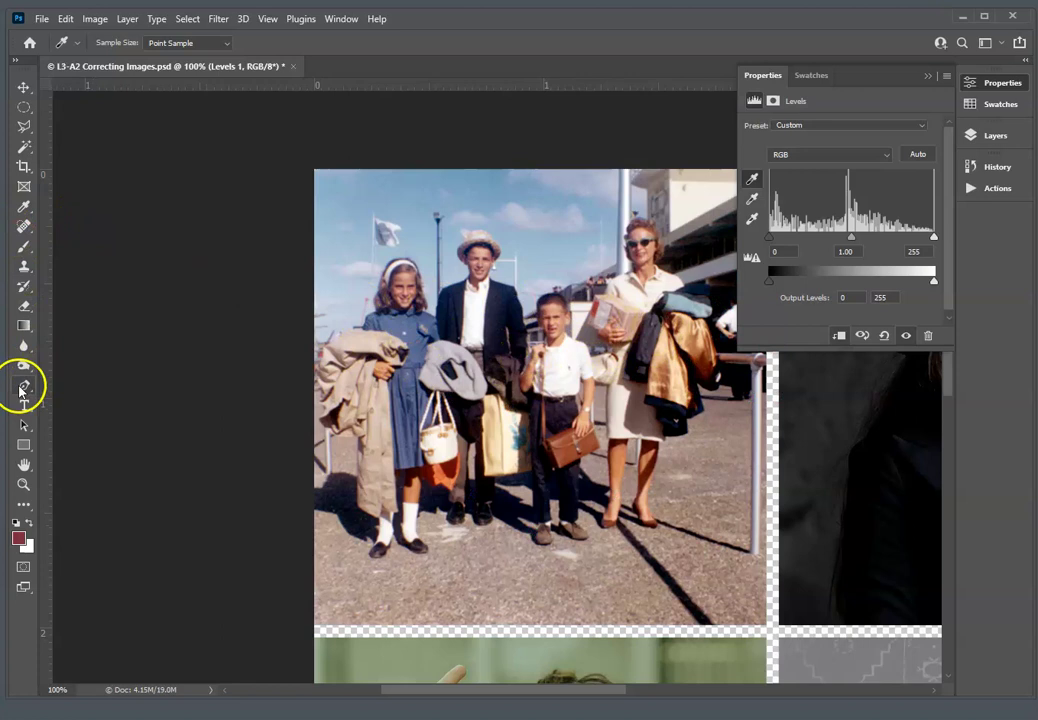
Fit the image to screen, return to Layers, and compare Levels 1 on and off at 100% opacity.
{"action": "double_click", "coordinate": [24, 464]}
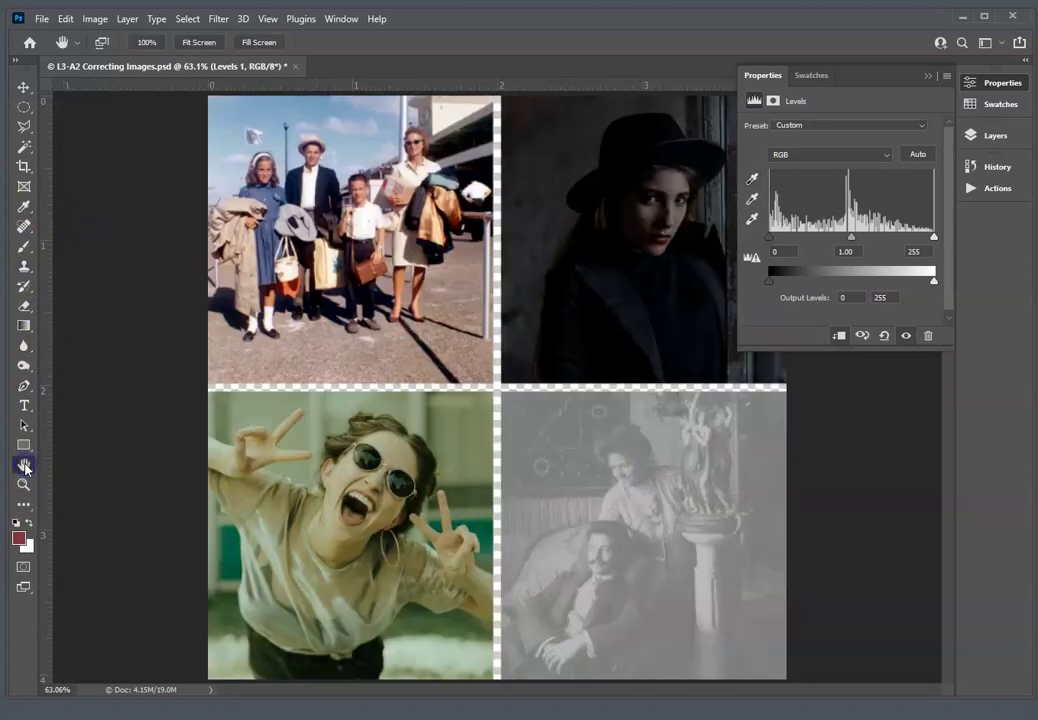
{"action": "left_click", "coordinate": [930, 77]}
{"action": "left_click", "coordinate": [993, 136]}
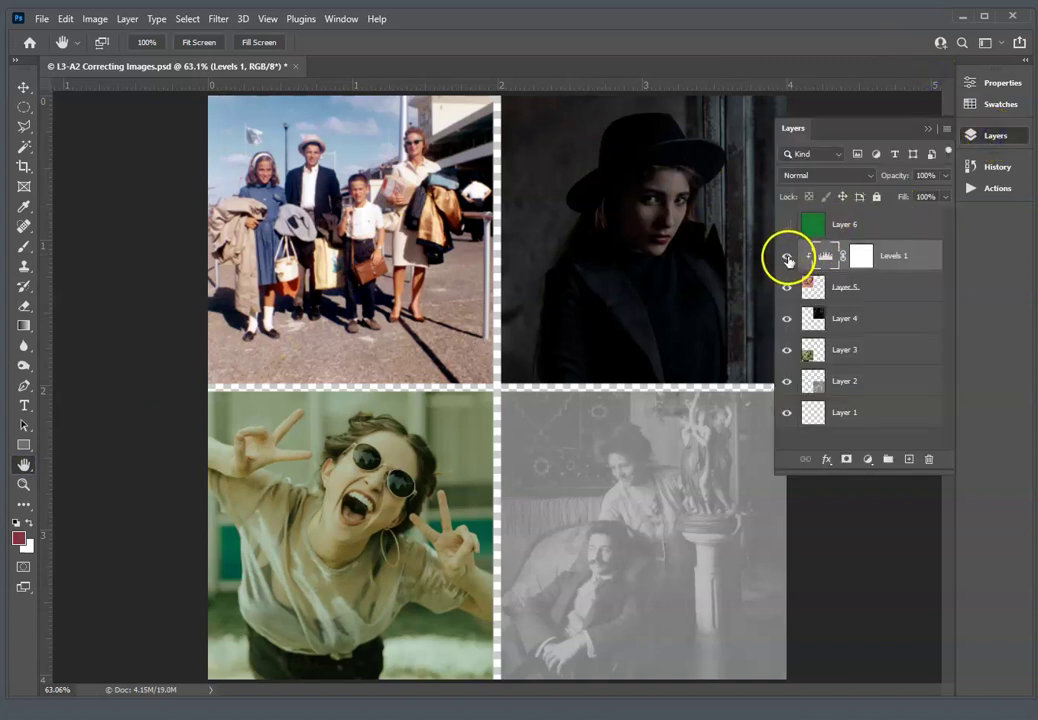
{"action": "left_click", "coordinate": [788, 258]}
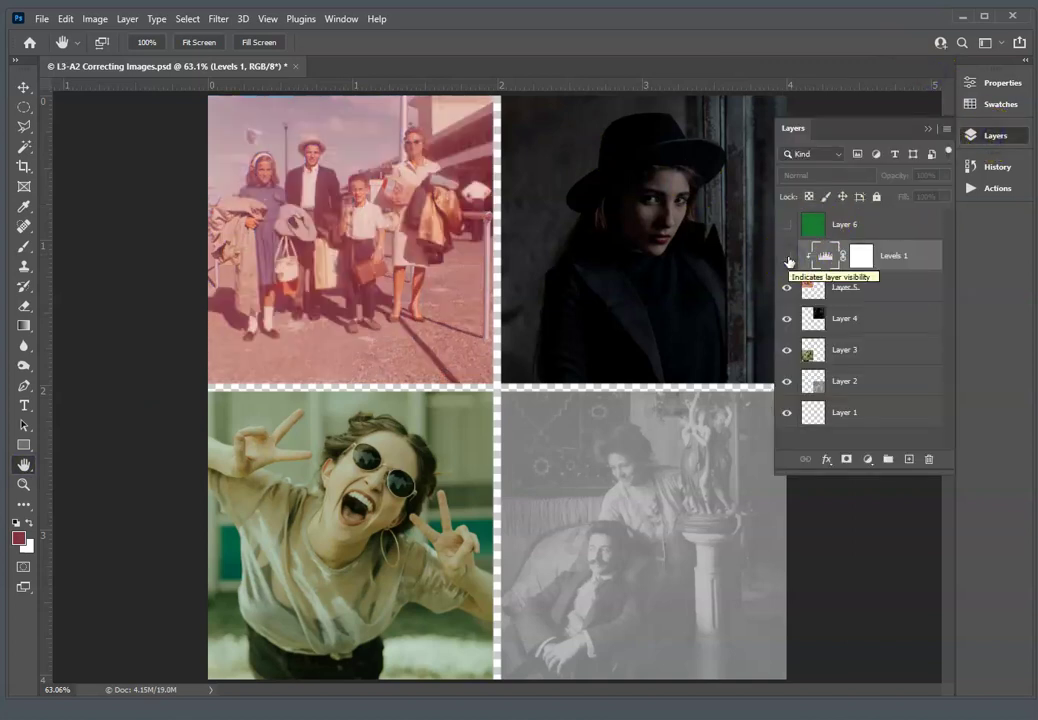
{"action": "left_click", "coordinate": [788, 258]}
{"action": "left_click", "coordinate": [788, 258]}
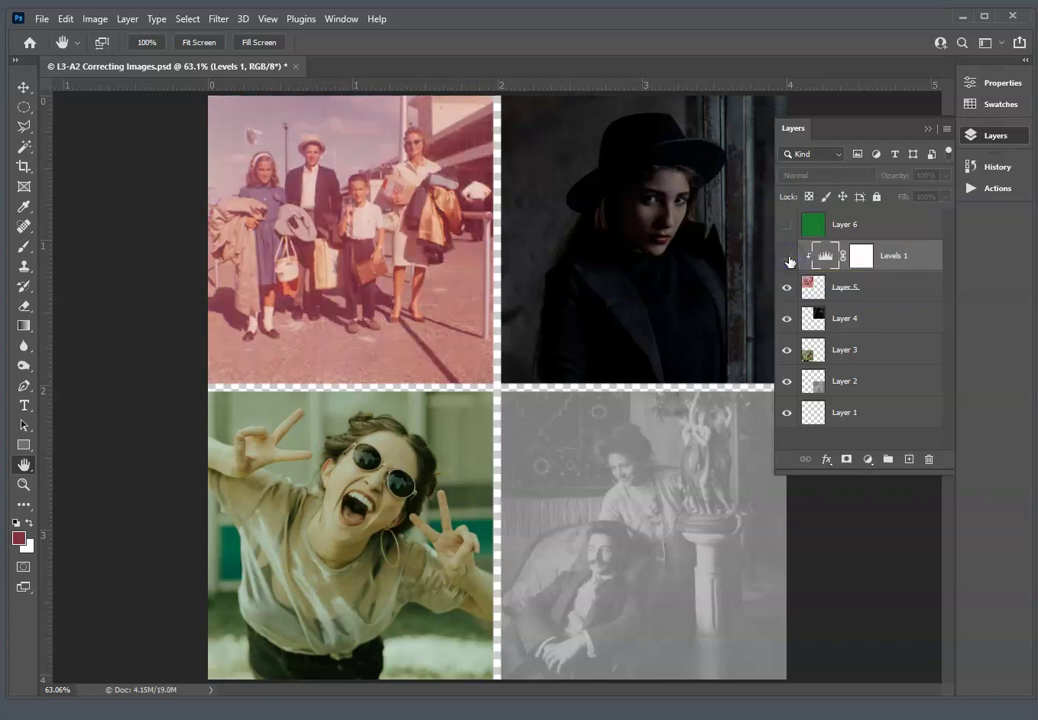
{"action": "left_click", "coordinate": [788, 258]}
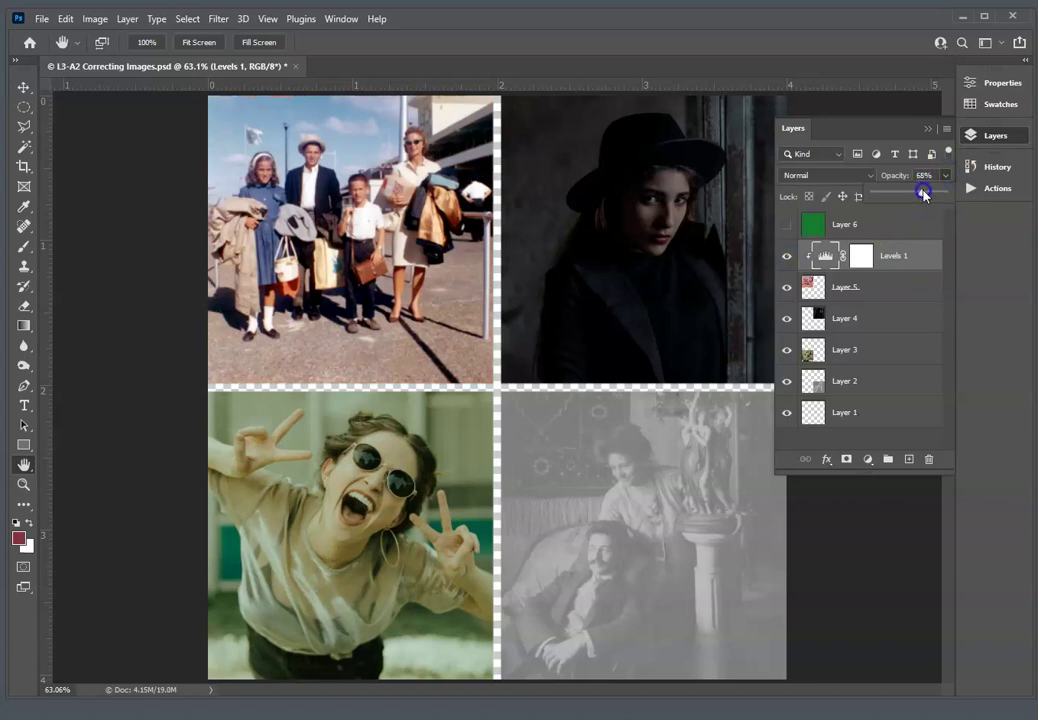
{"action": "left_click_drag", "start_coordinate": [902, 191], "coordinate": [955, 199]}
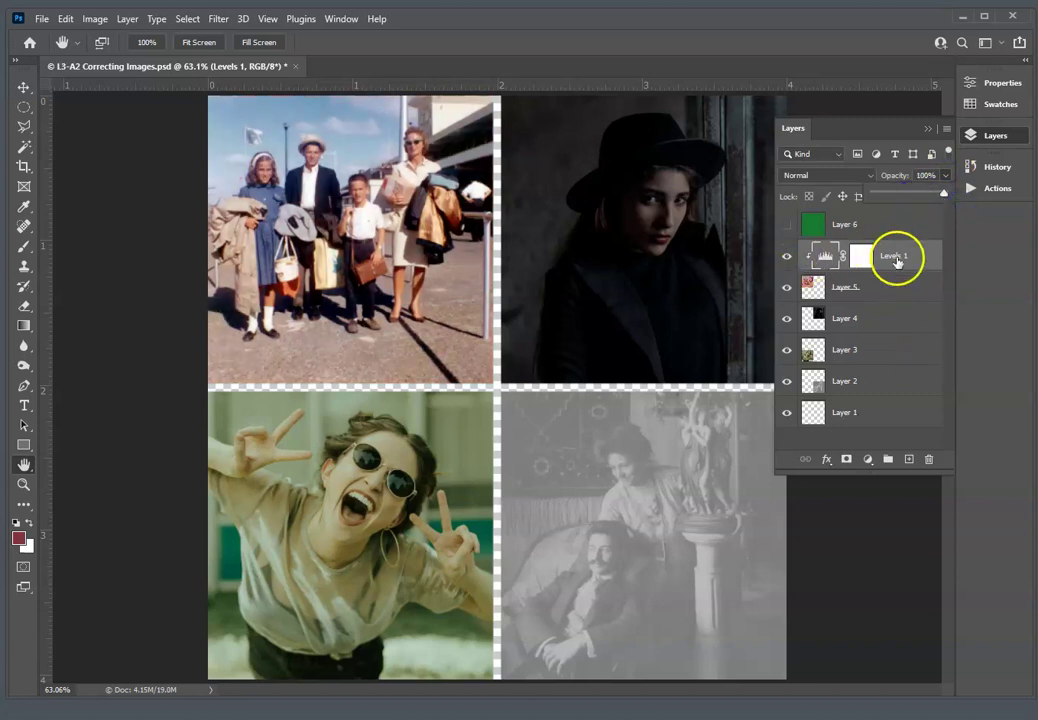
Add a Brightness/Contrast layer to Layer 4's hat photo with brightness 150 and contrast -50.
{"action": "left_click", "coordinate": [863, 321]}
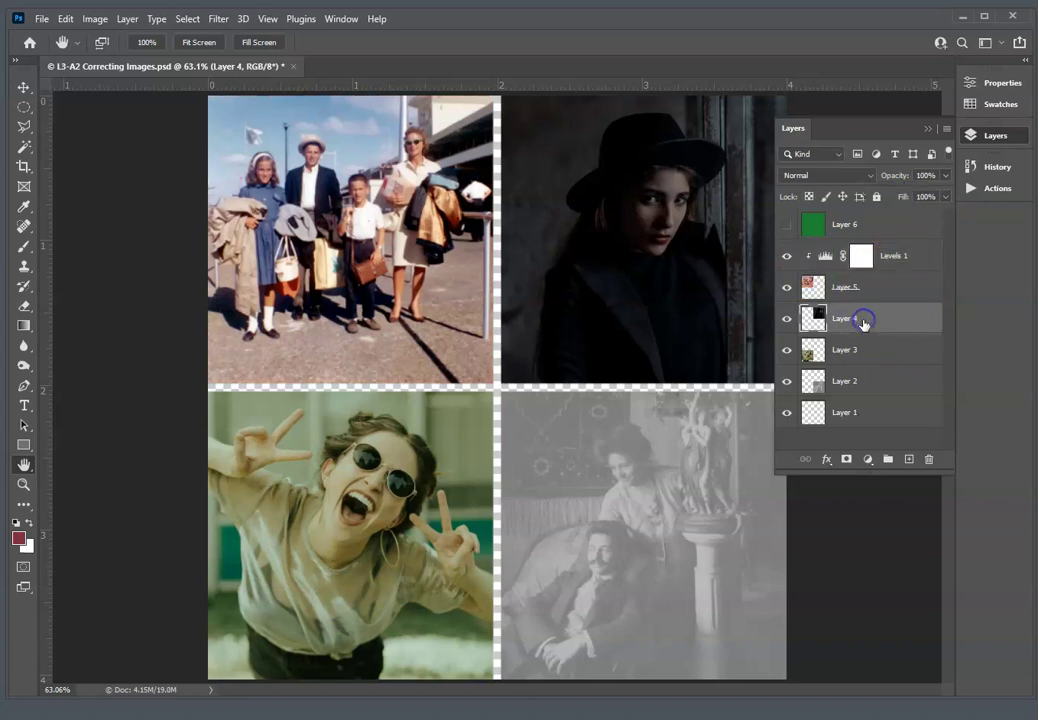
{"action": "left_click", "coordinate": [869, 461]}
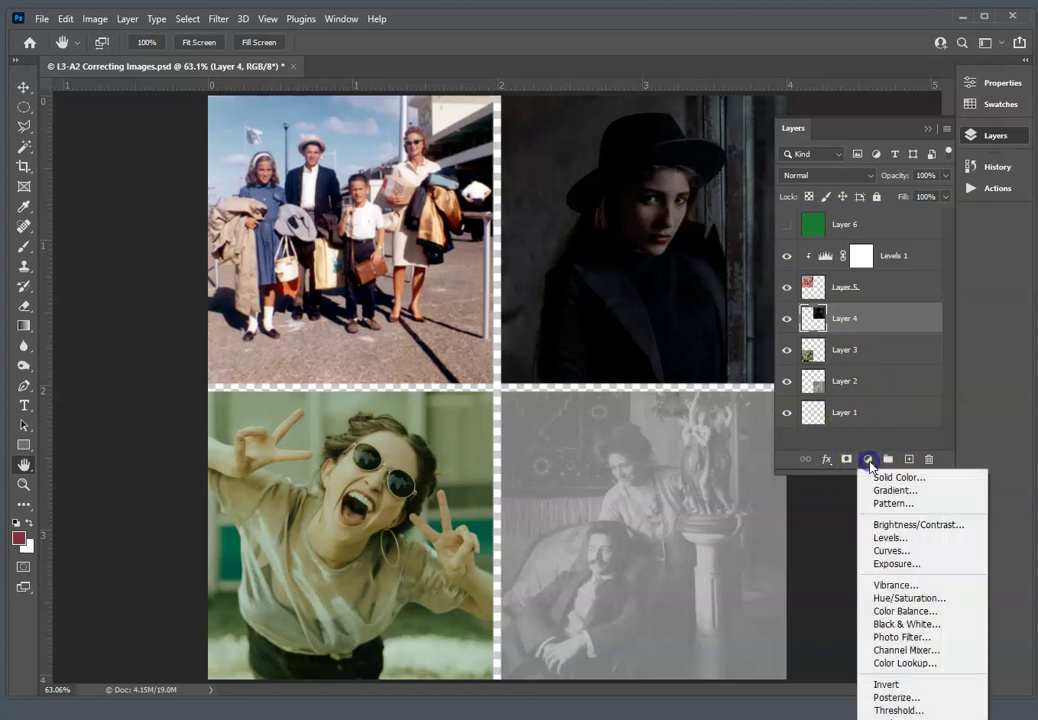
{"action": "left_click", "coordinate": [918, 524]}
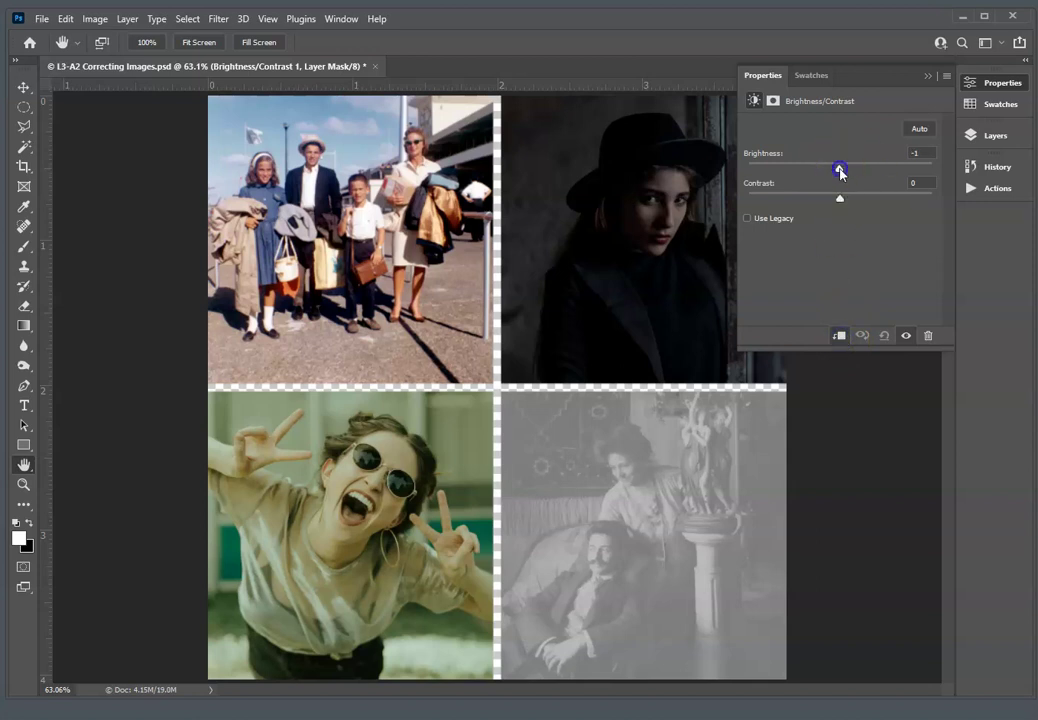
{"action": "left_click_drag", "start_coordinate": [840, 170], "coordinate": [942, 188]}
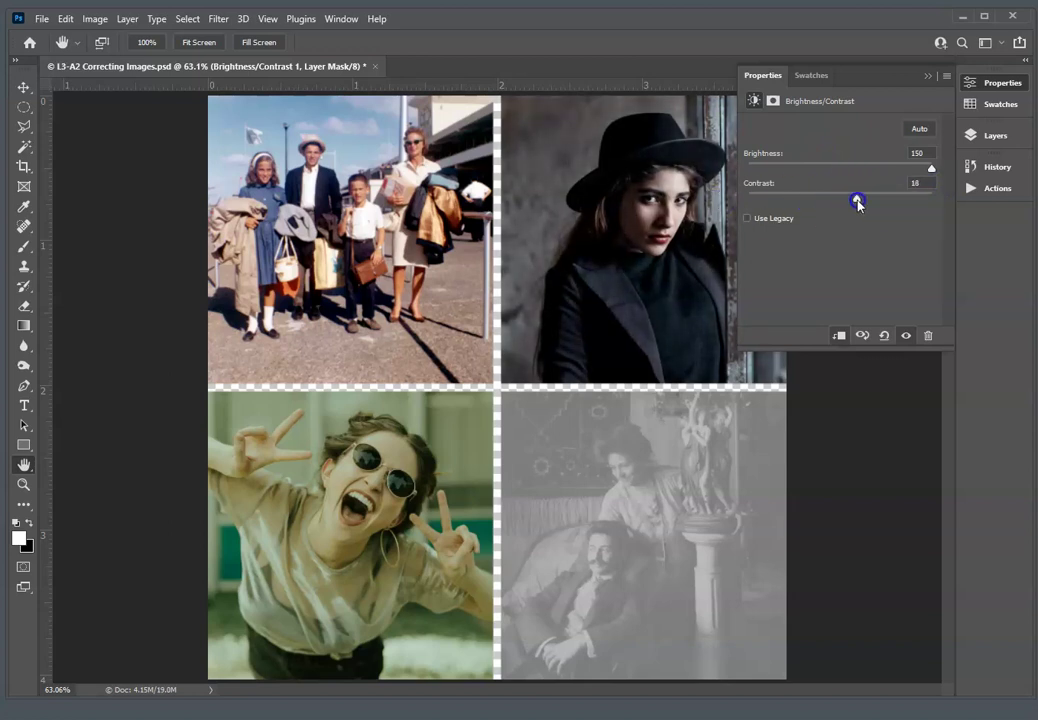
{"action": "left_click_drag", "start_coordinate": [748, 198], "coordinate": [786, 200]}
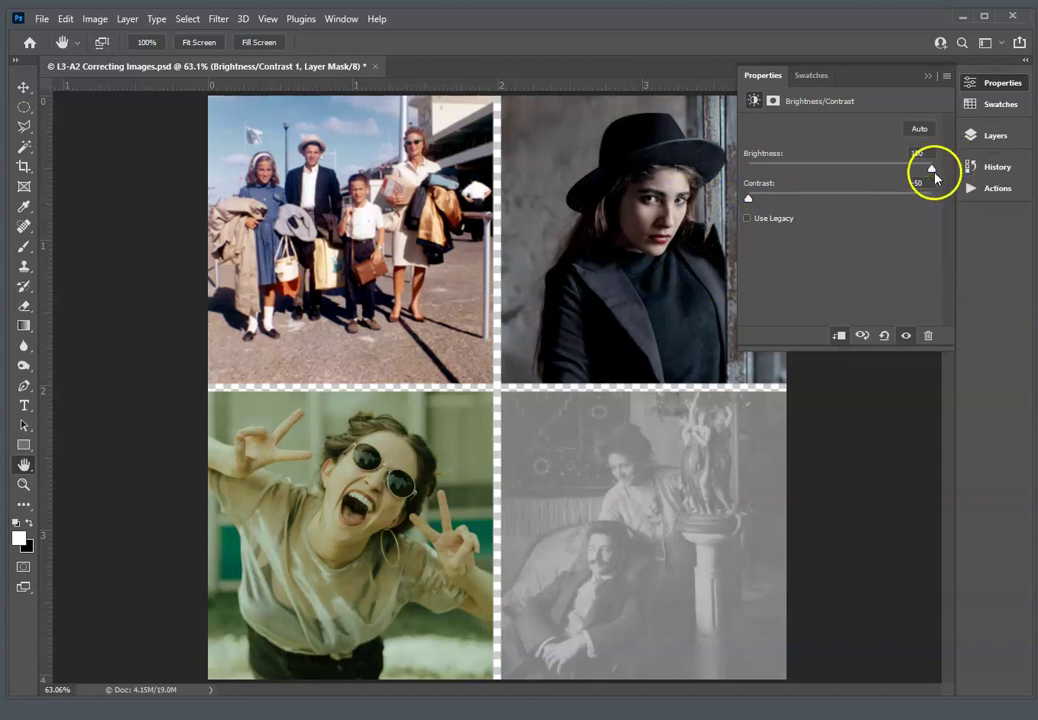
Return to the Layers panel and compare the Brightness/Contrast adjustment on and off.
{"action": "left_click", "coordinate": [928, 76]}
{"action": "left_click", "coordinate": [990, 137]}
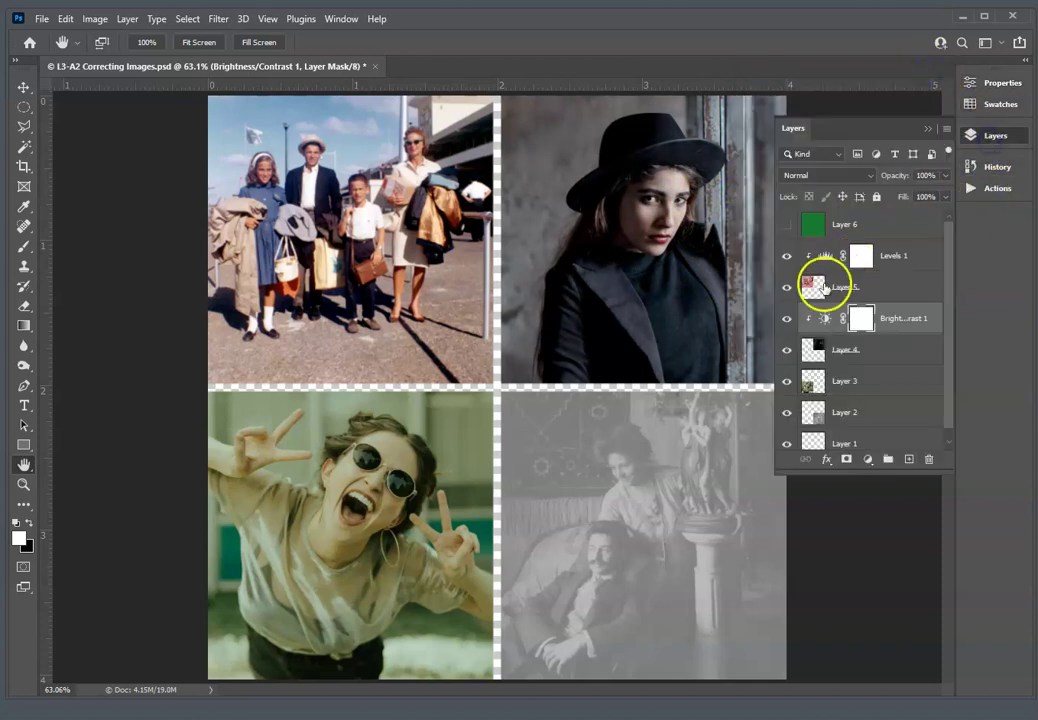
{"action": "left_click", "coordinate": [789, 319]}
{"action": "left_click", "coordinate": [789, 320]}
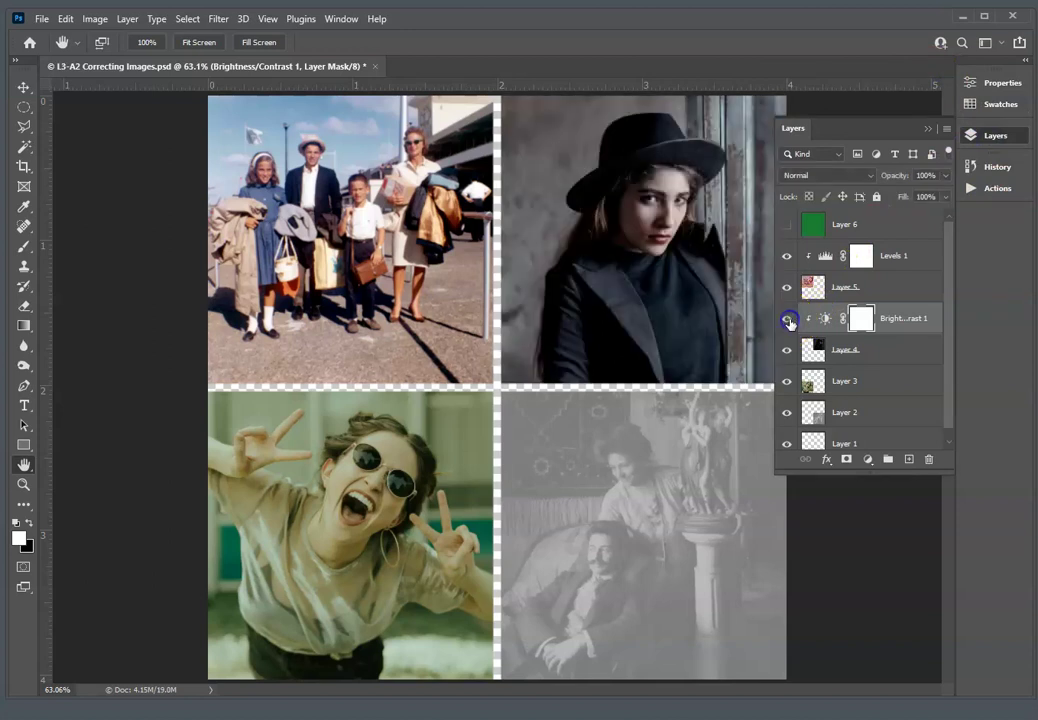
{"action": "left_click_drag", "start_coordinate": [789, 322], "coordinate": [857, 376]}
Select Layer 3, the laughing woman photo, and apply Auto Tone and Auto Color.
{"action": "left_click", "coordinate": [859, 379]}
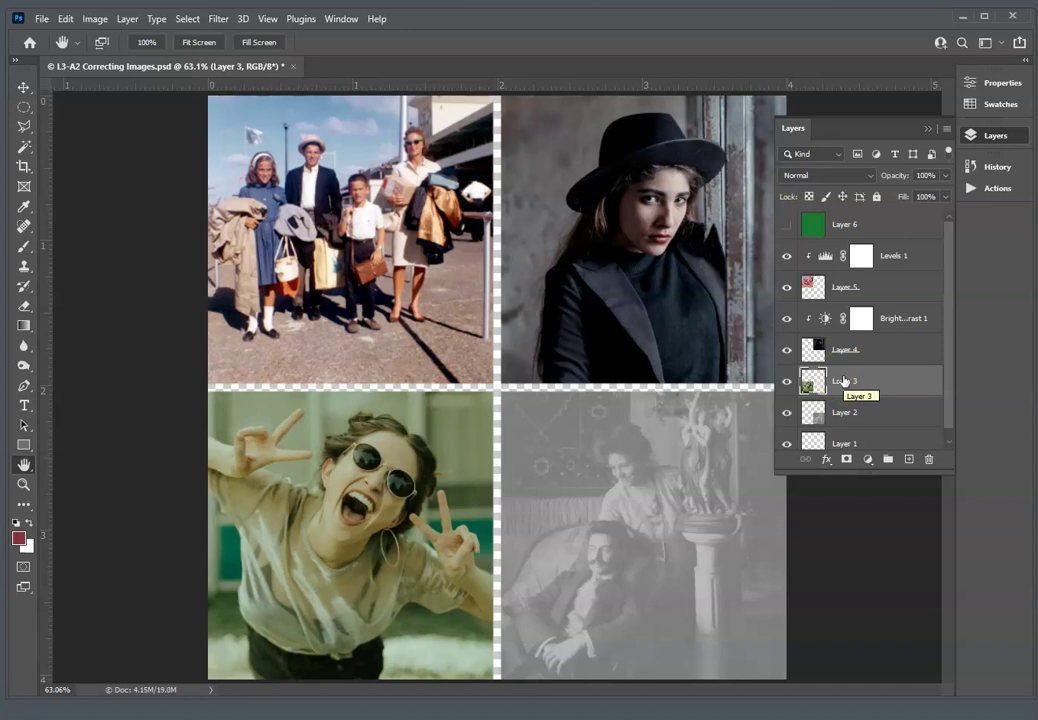
{"action": "left_click_drag", "start_coordinate": [843, 381], "coordinate": [921, 367]}
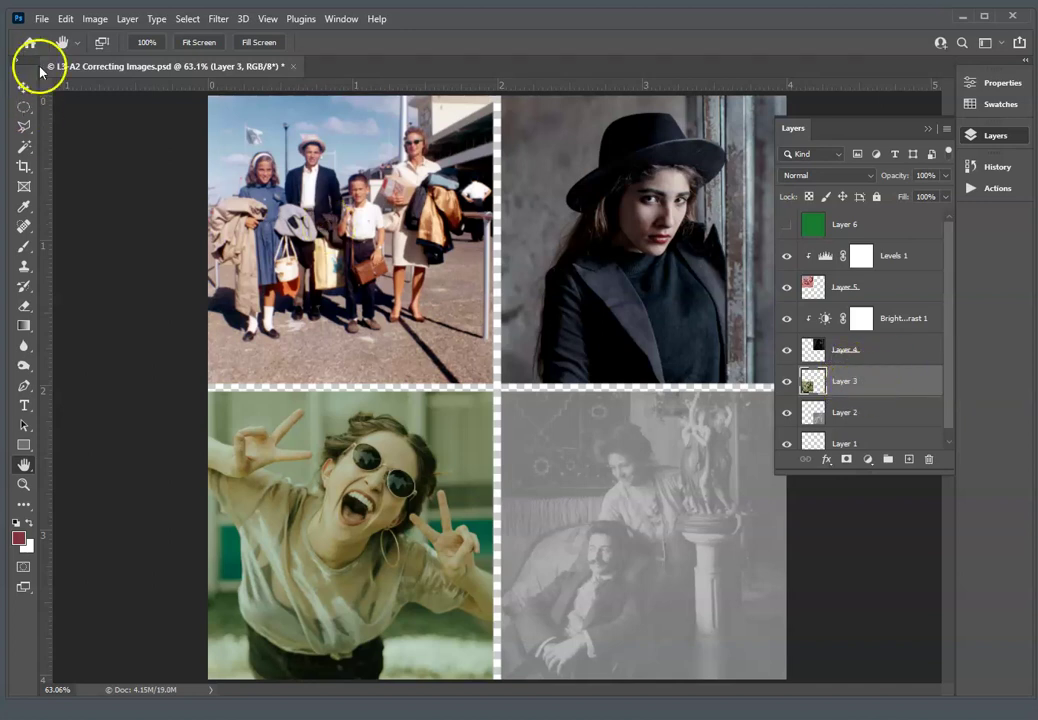
{"action": "left_click", "coordinate": [95, 19]}
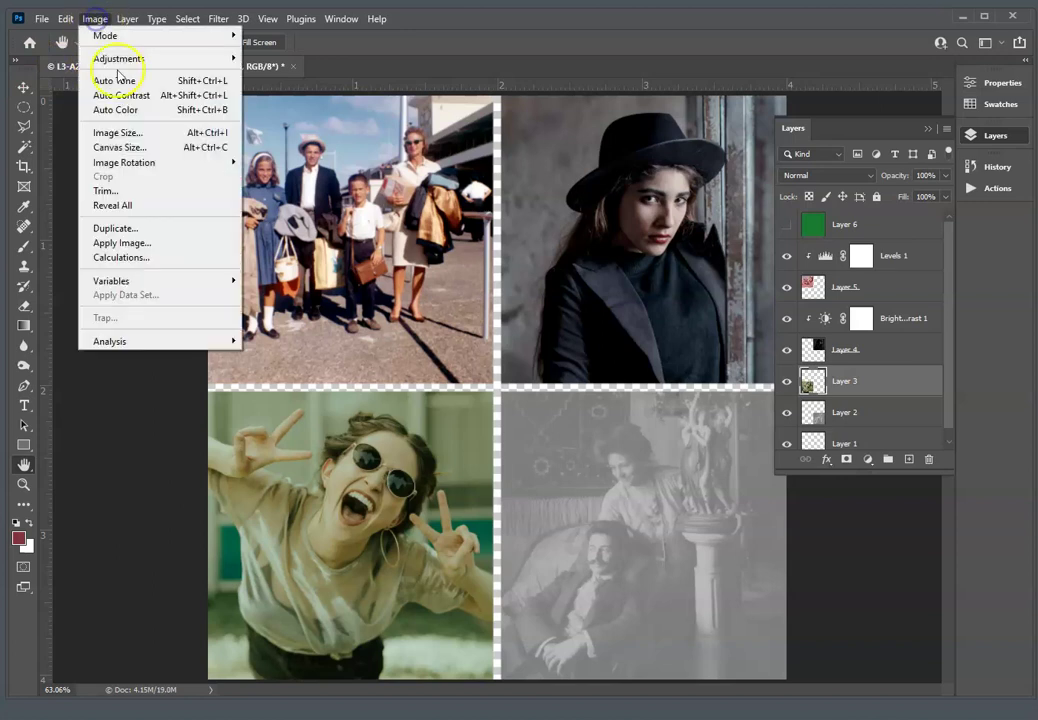
{"action": "left_click", "coordinate": [124, 81]}
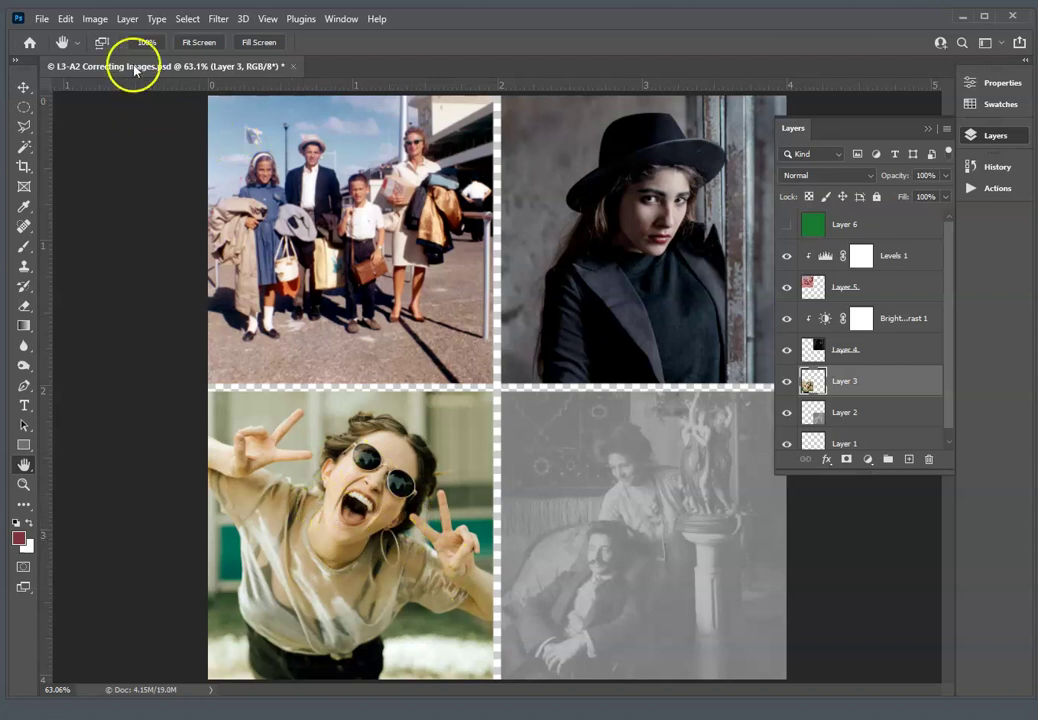
{"action": "left_click", "coordinate": [95, 19]}
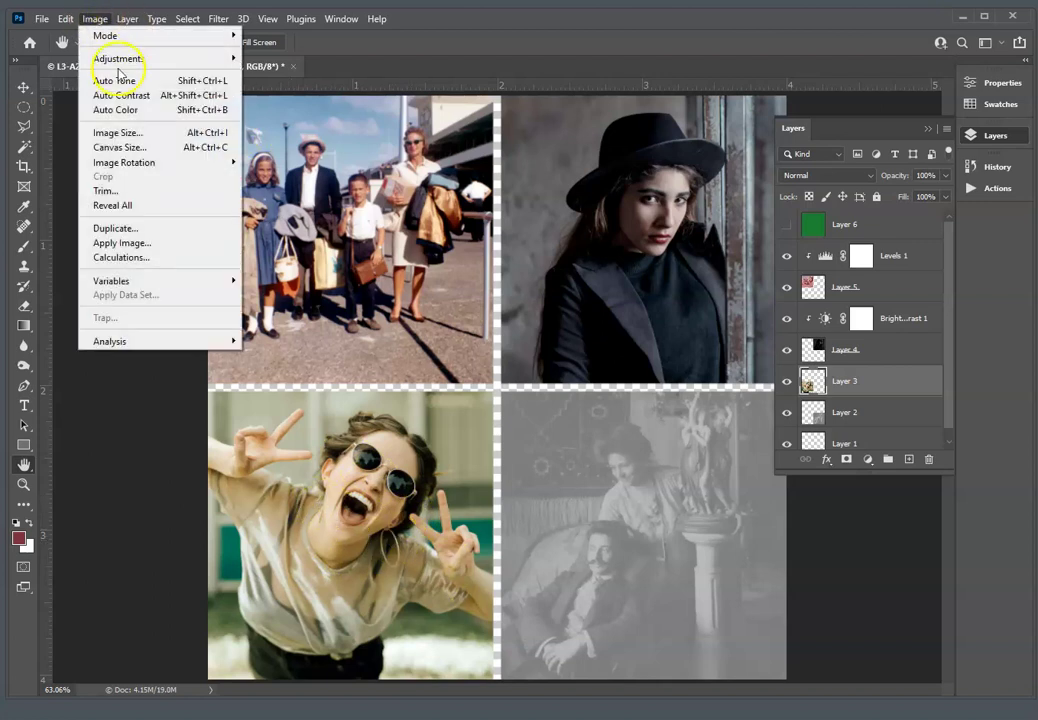
{"action": "left_click", "coordinate": [135, 111]}
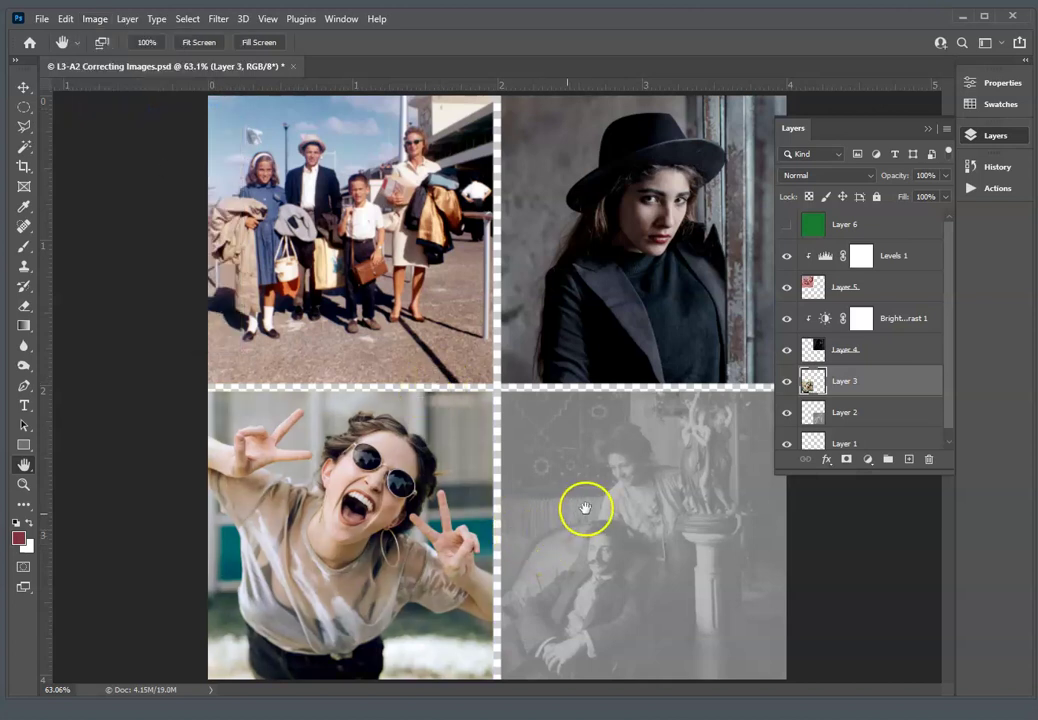
Compare Layer 3 on and off, then select Layer 2, the faded lower-right photo.
{"action": "left_click", "coordinate": [786, 381]}
{"action": "left_click", "coordinate": [786, 381]}
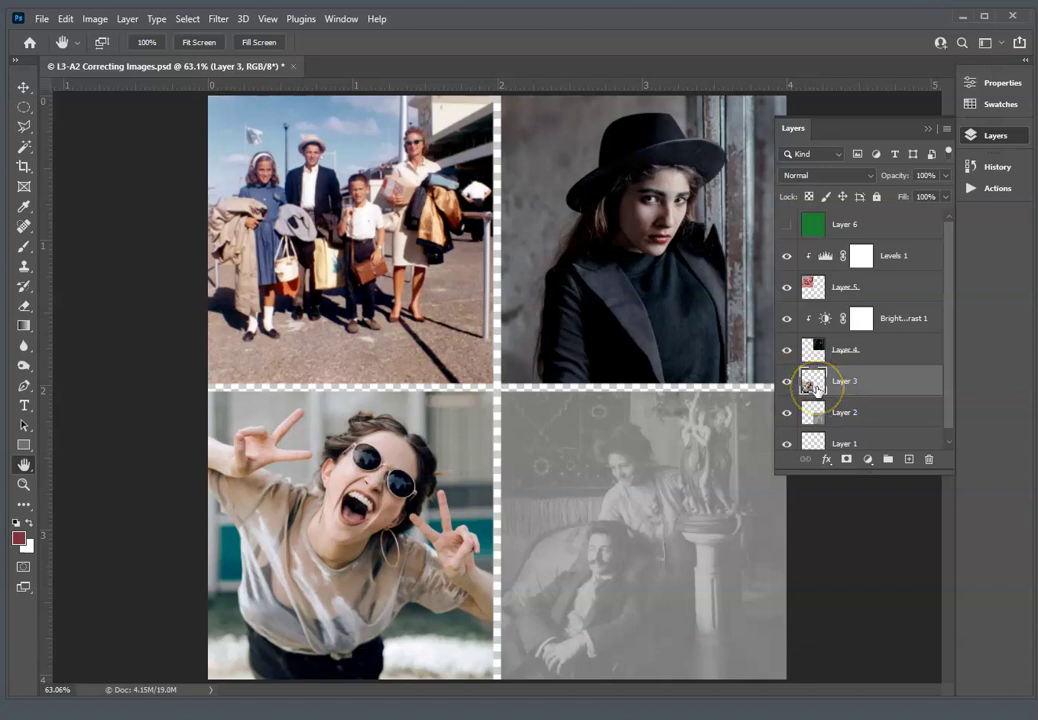
{"action": "left_click", "coordinate": [855, 415]}
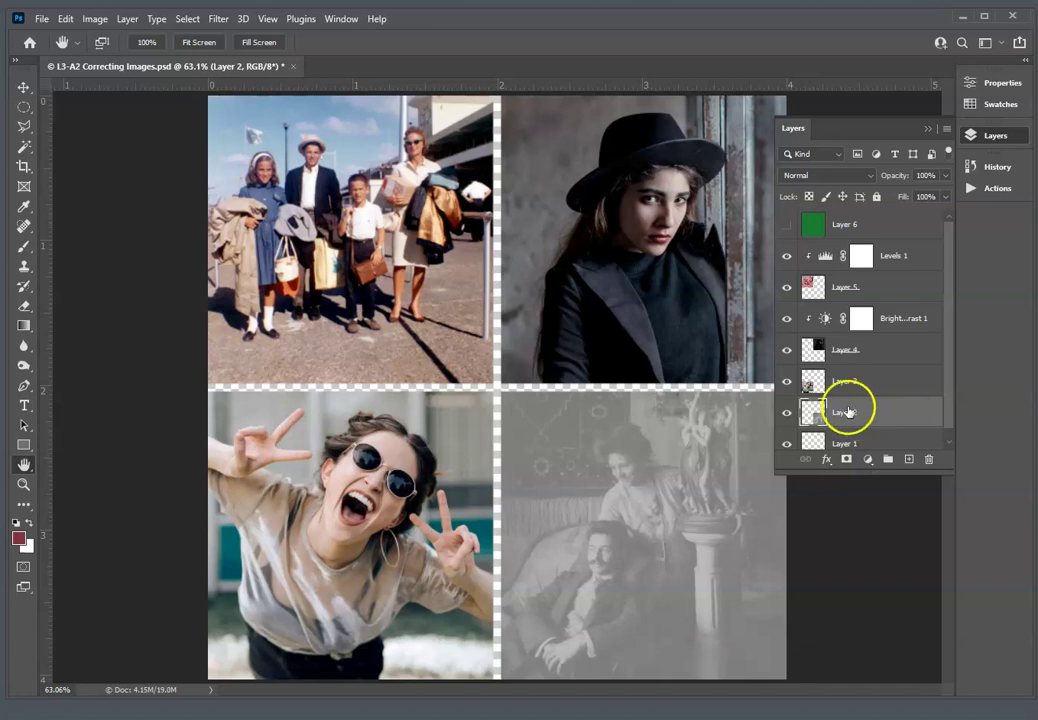
Apply Auto Contrast, Auto Tone and Auto Color to the faded lower-right photo.
{"action": "left_click", "coordinate": [95, 20]}
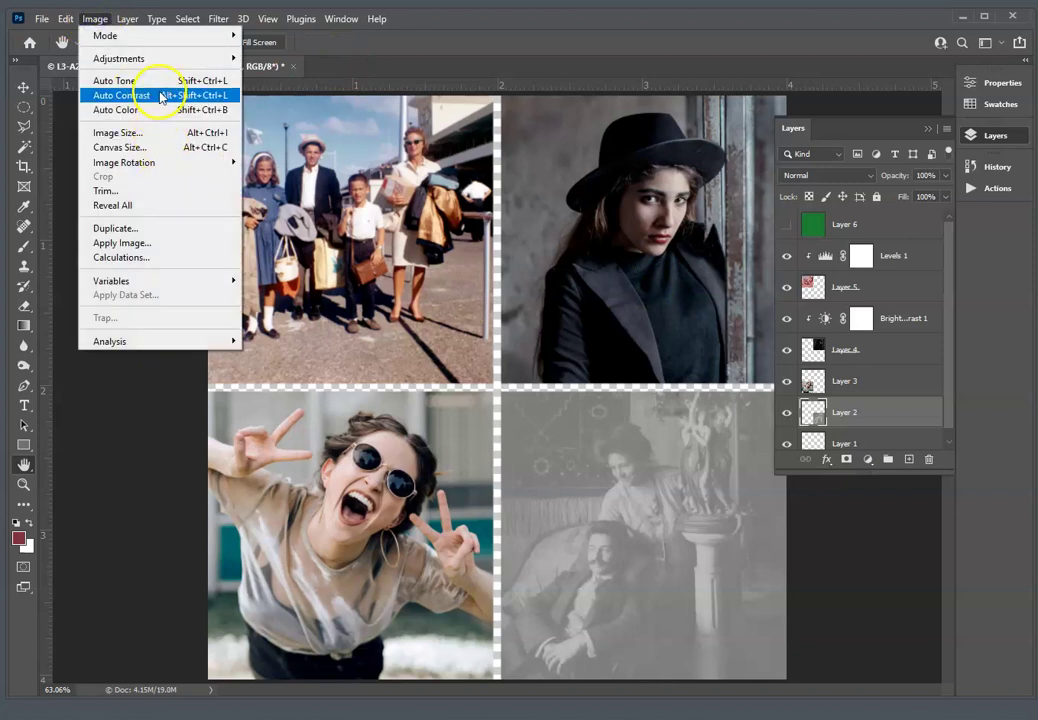
{"action": "left_click", "coordinate": [160, 96]}
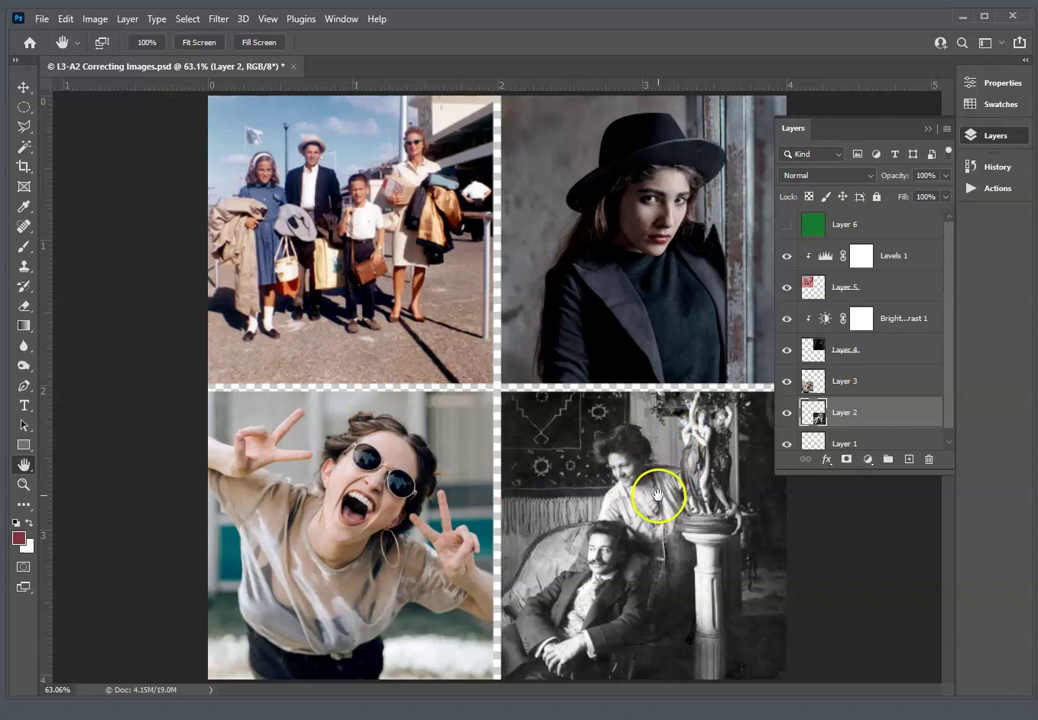
{"action": "left_click", "coordinate": [100, 19]}
{"action": "left_click", "coordinate": [128, 82]}
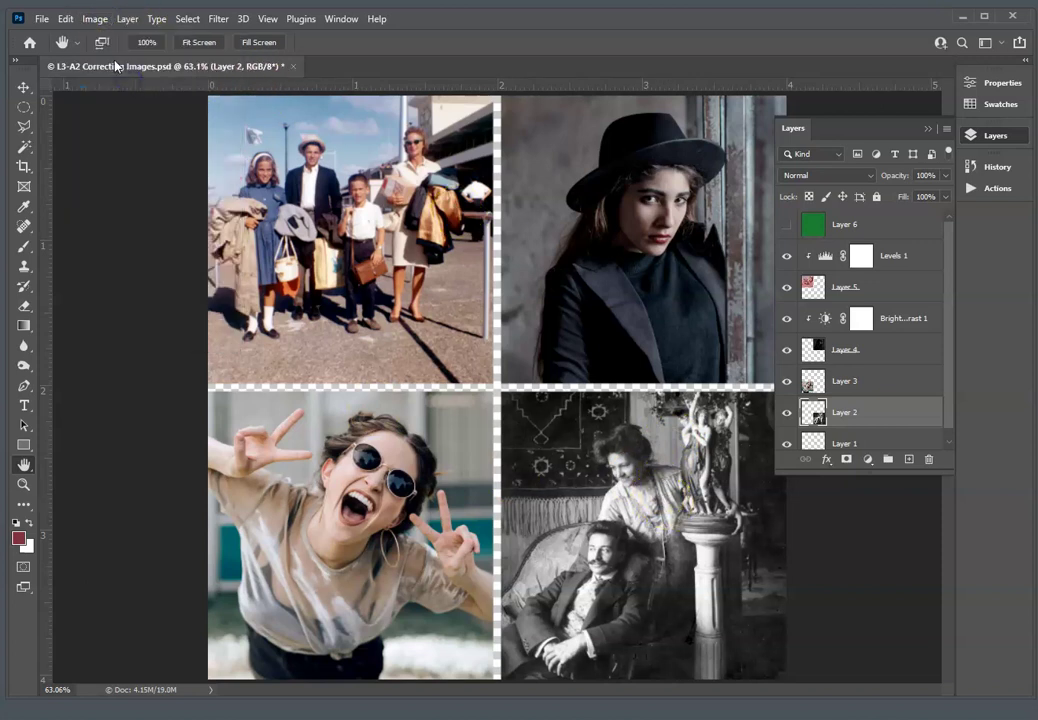
{"action": "left_click", "coordinate": [95, 19]}
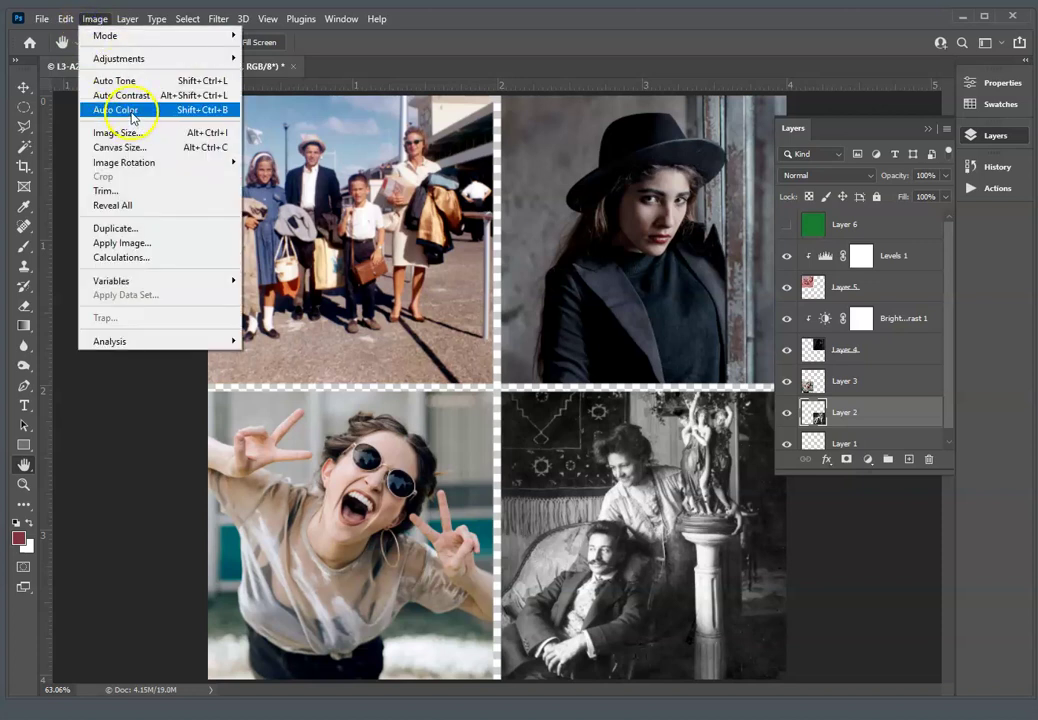
{"action": "left_click", "coordinate": [132, 110]}
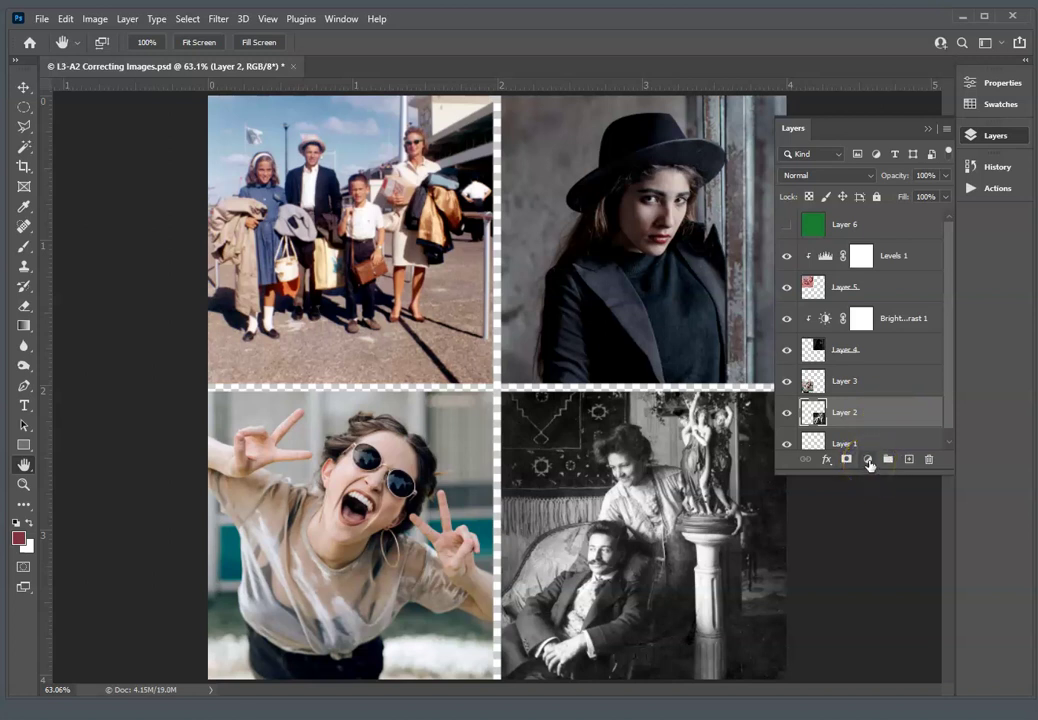
Add a Photo Filter adjustment layer using the Sepia preset at 85% density.
{"action": "left_click", "coordinate": [868, 460]}
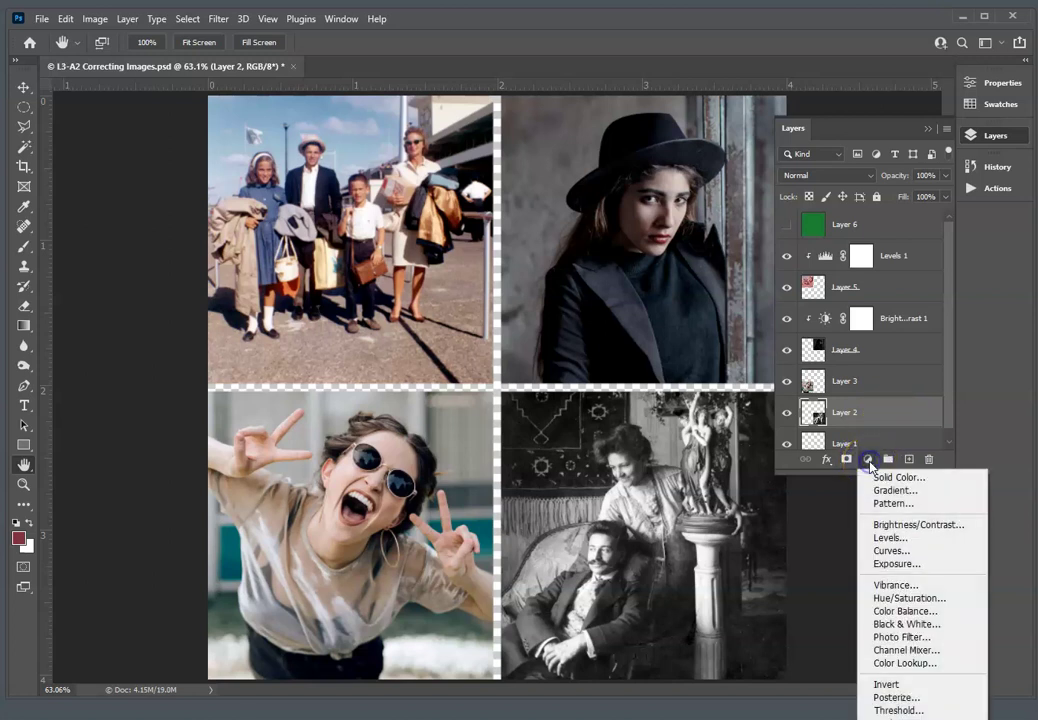
{"action": "left_click", "coordinate": [917, 645]}
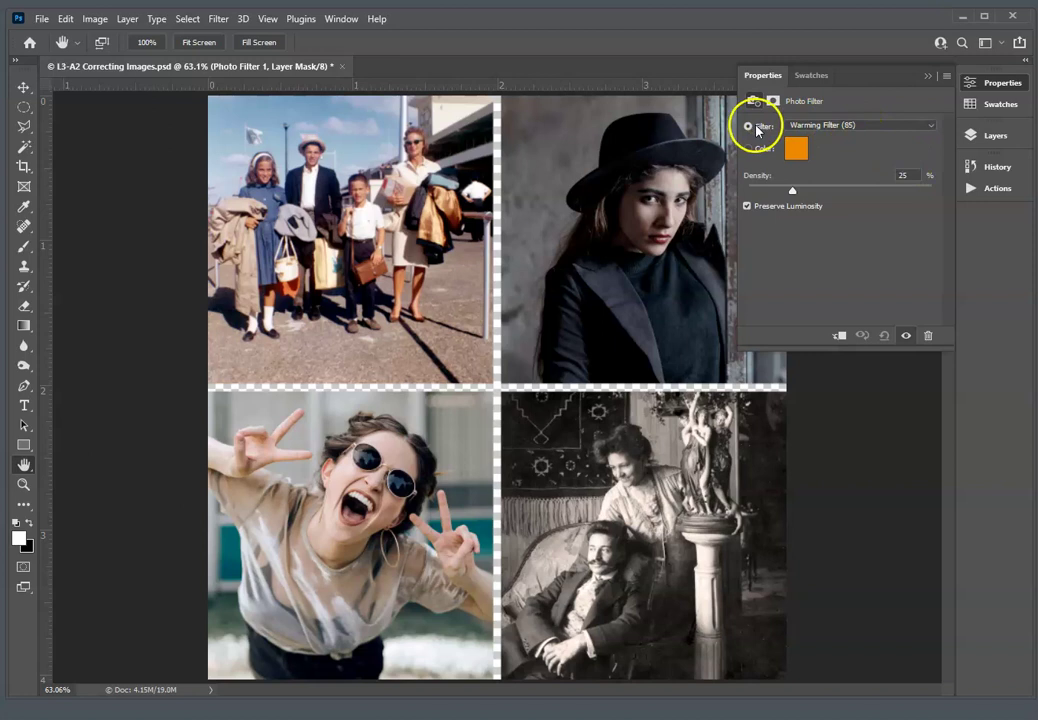
{"action": "left_click", "coordinate": [877, 127]}
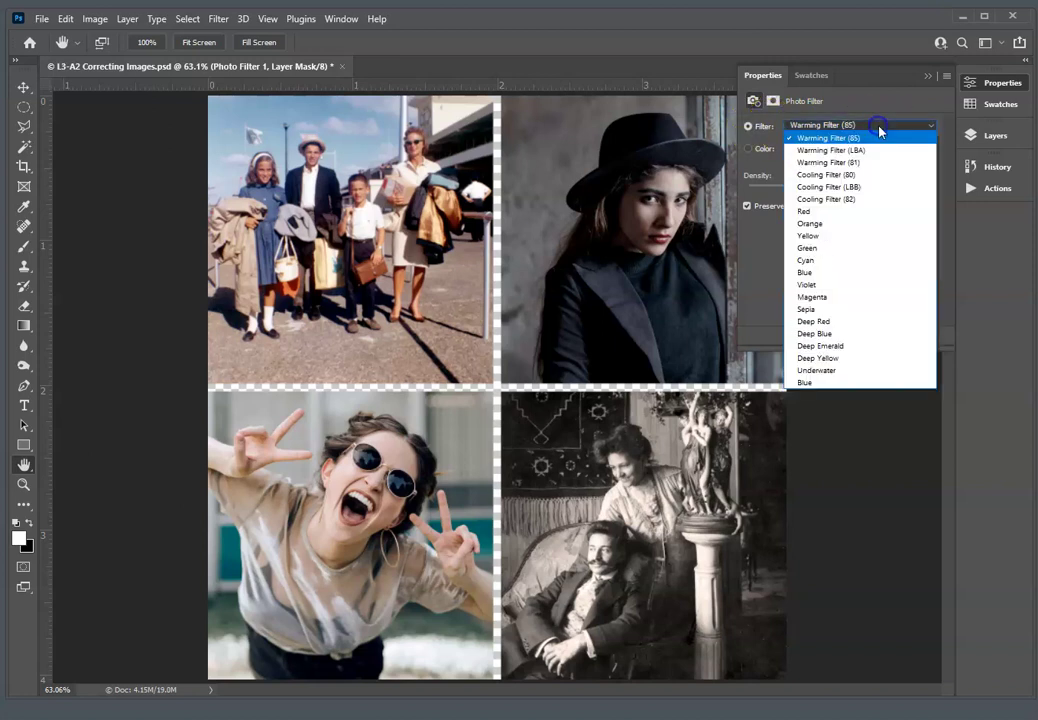
{"action": "left_click", "coordinate": [851, 308]}
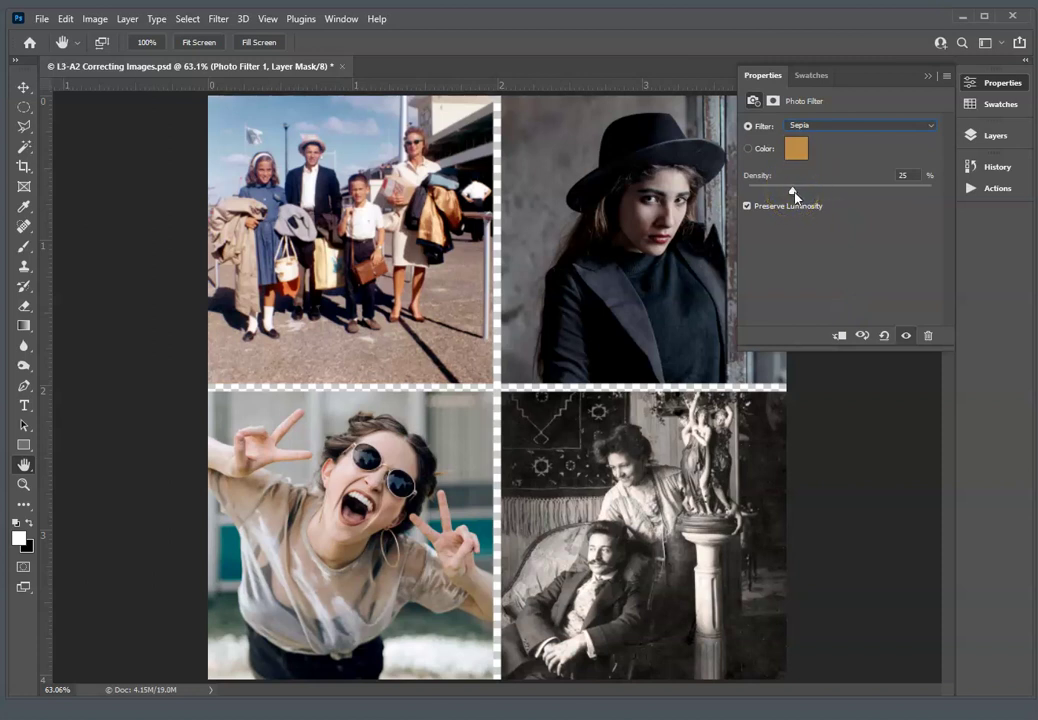
{"action": "left_click_drag", "start_coordinate": [794, 196], "coordinate": [910, 218]}
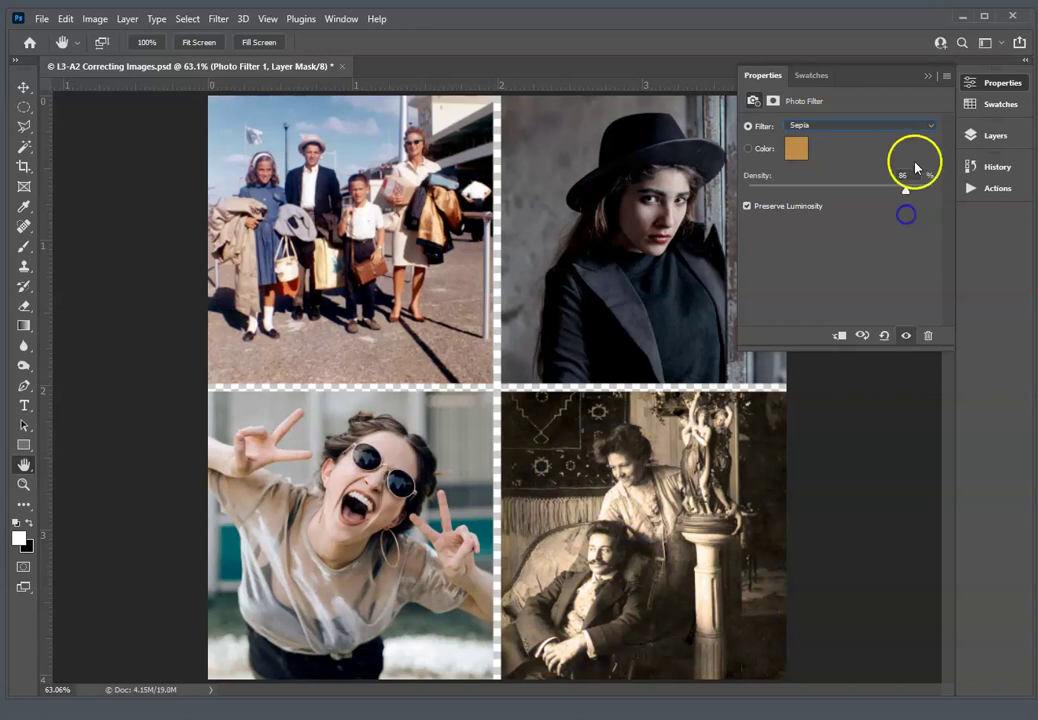
{"action": "double_click", "coordinate": [905, 176]}
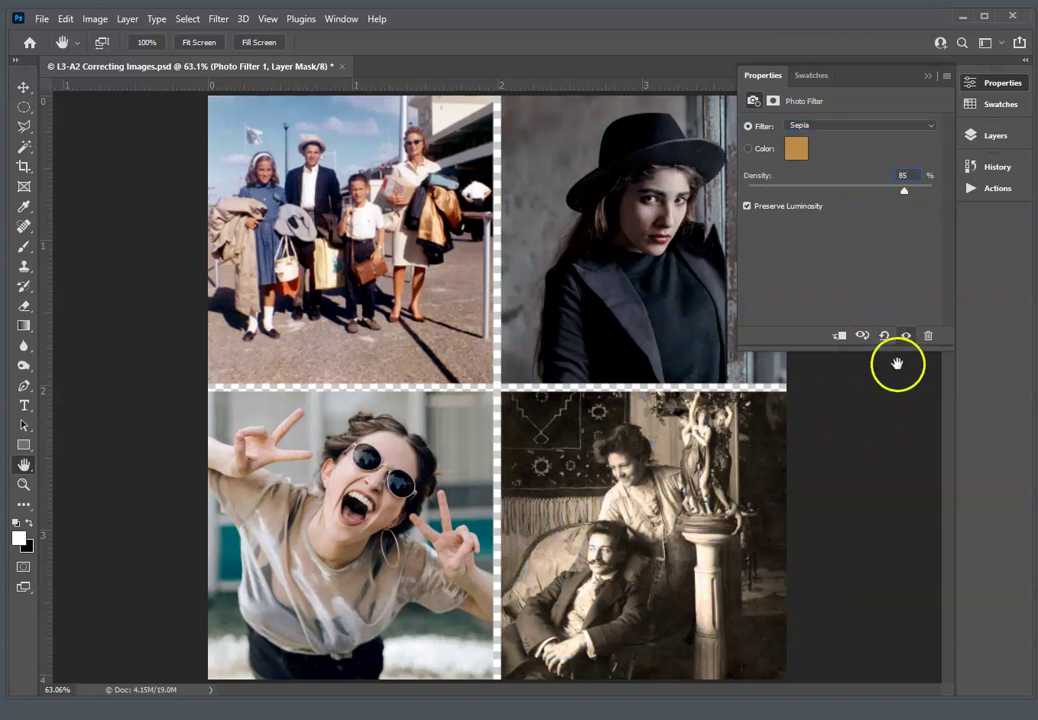
Compare the sepia Photo Filter 1 on and off in the Layers panel.
{"action": "left_click", "coordinate": [1000, 137]}
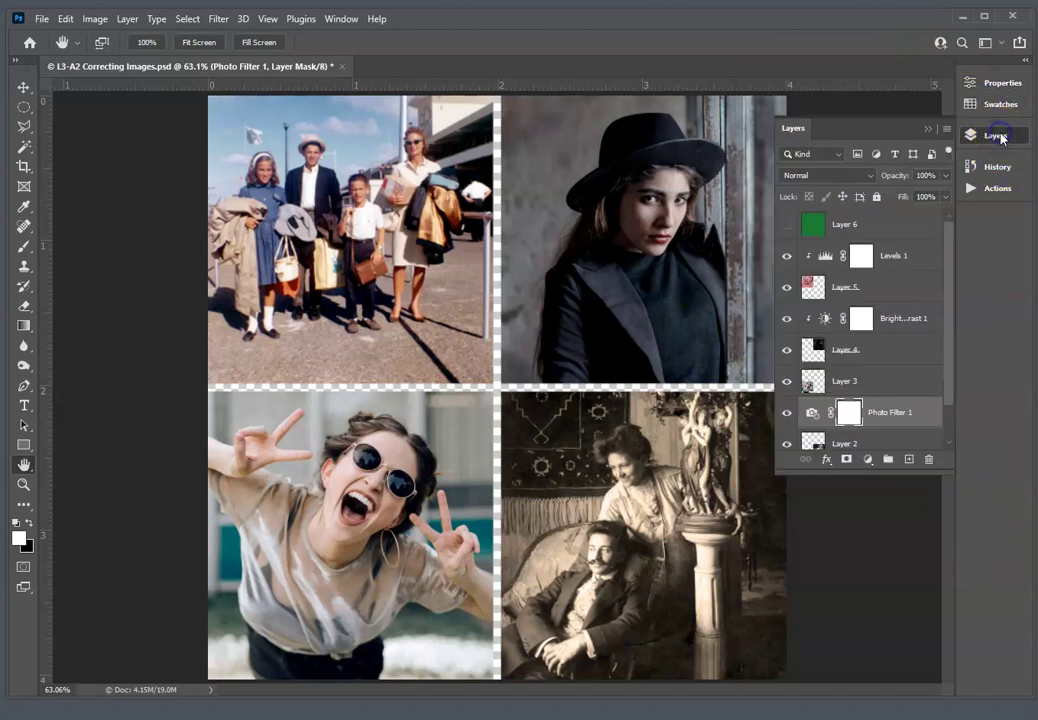
{"action": "left_click", "coordinate": [788, 413]}
{"action": "left_click", "coordinate": [788, 413]}
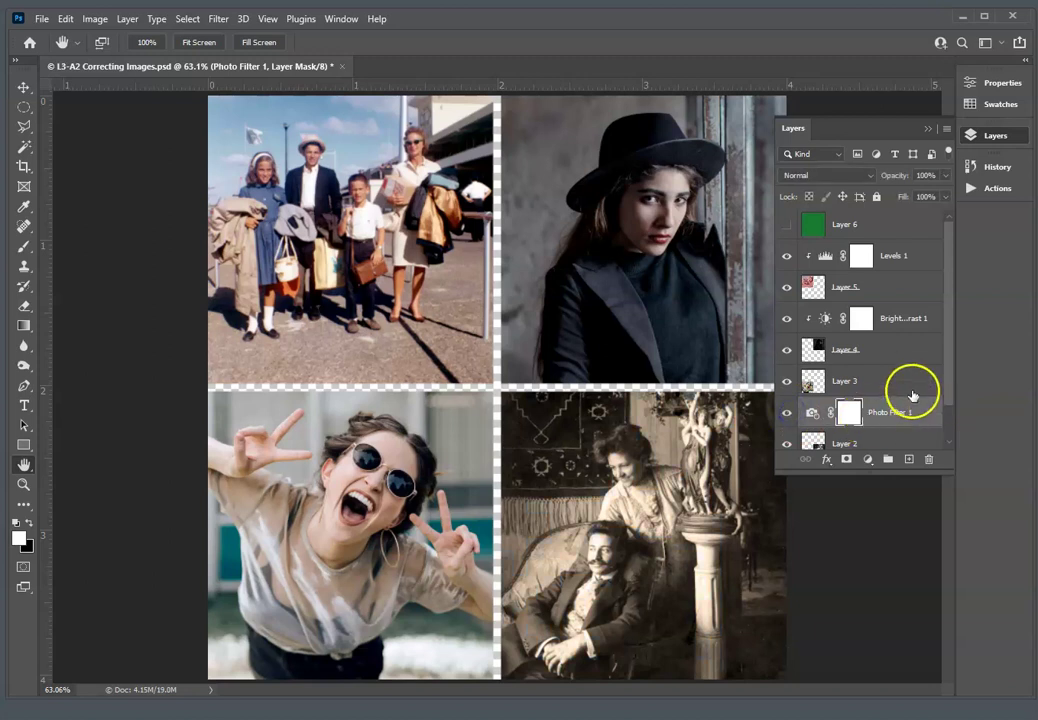
{"action": "scroll", "coordinate": [880, 399], "scroll_direction": "down", "scroll_amount": 1}
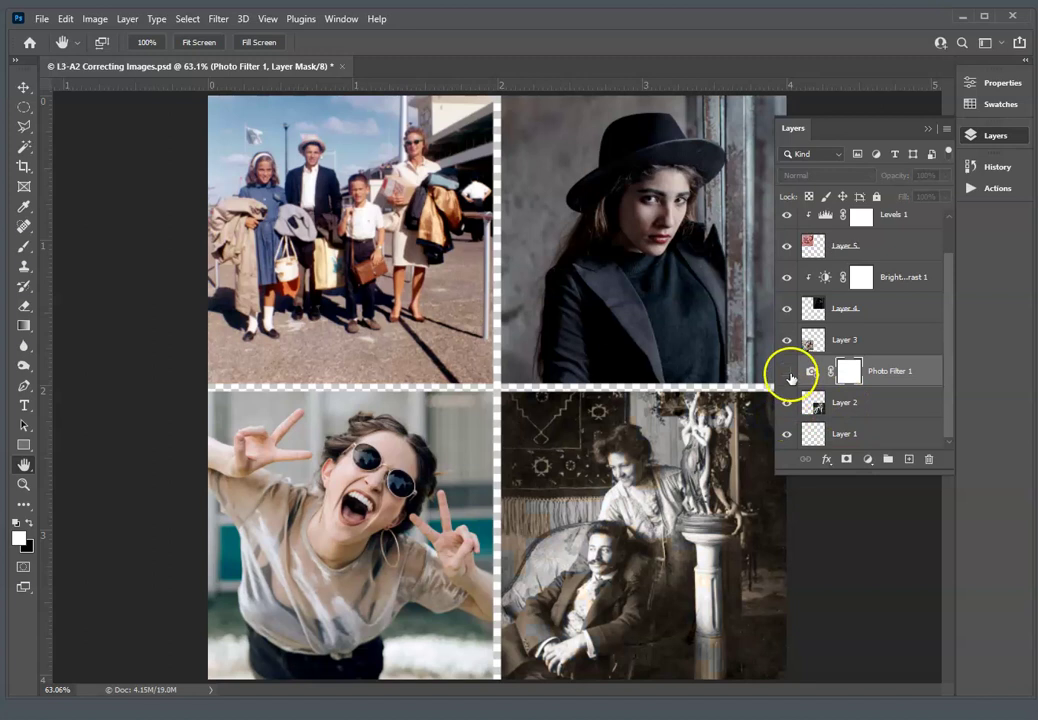
{"action": "left_click", "coordinate": [789, 372]}
{"action": "left_click", "coordinate": [789, 372]}
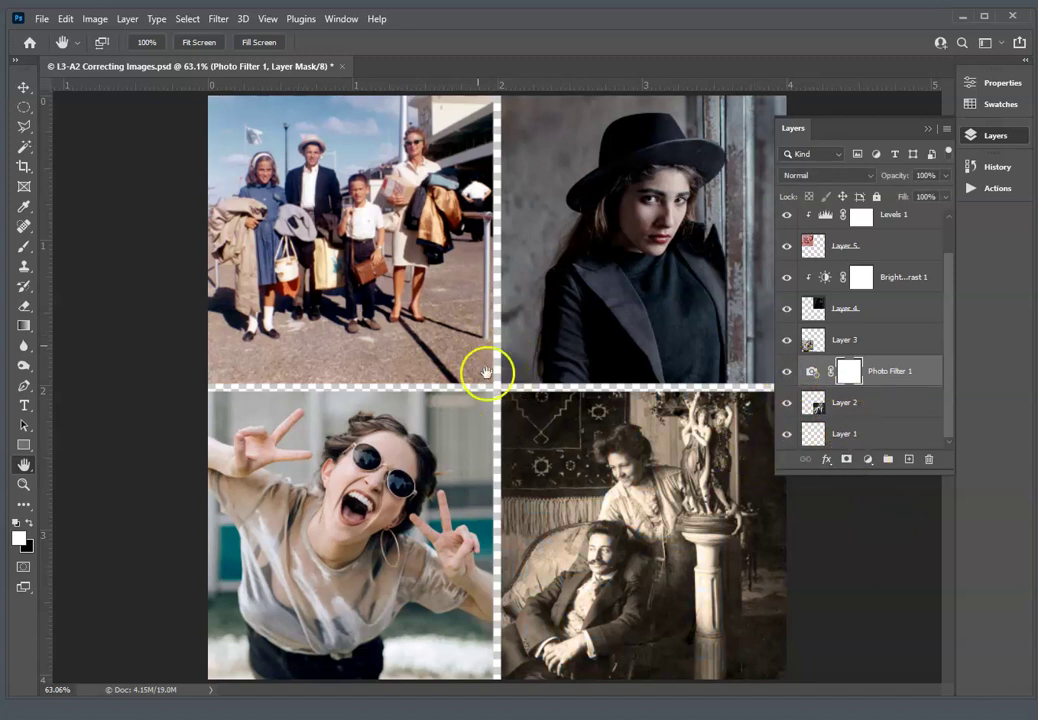
Select Layer 1, reset default colours with D, and Edit > Fill it with Black.
{"action": "left_click", "coordinate": [840, 433]}
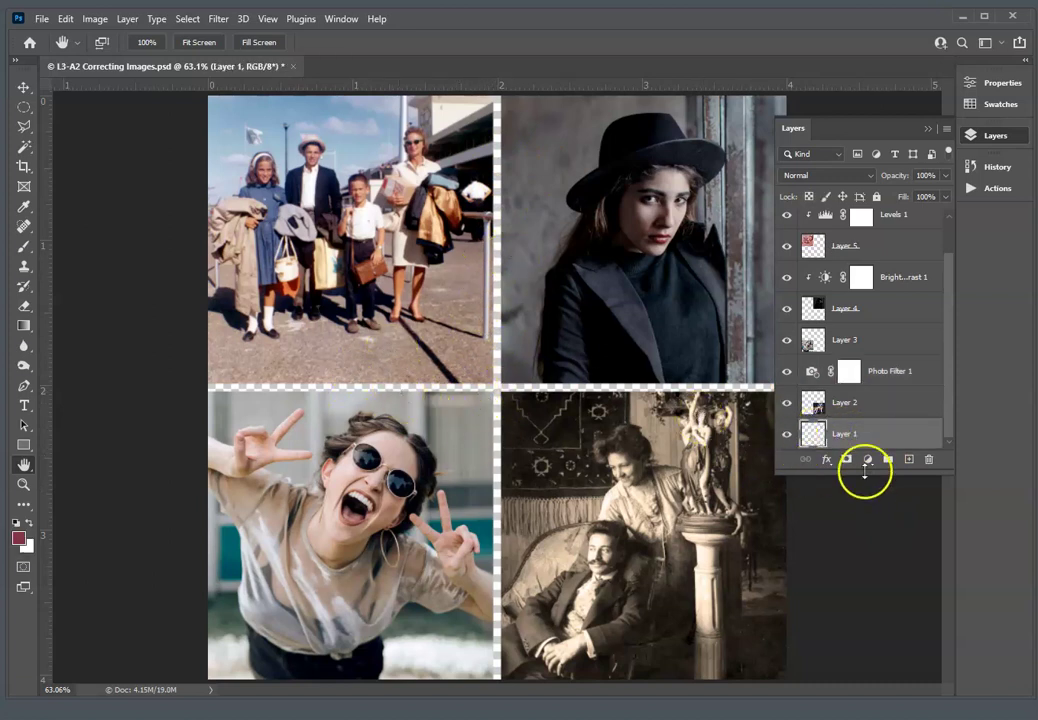
{"action": "left_click", "coordinate": [854, 437]}
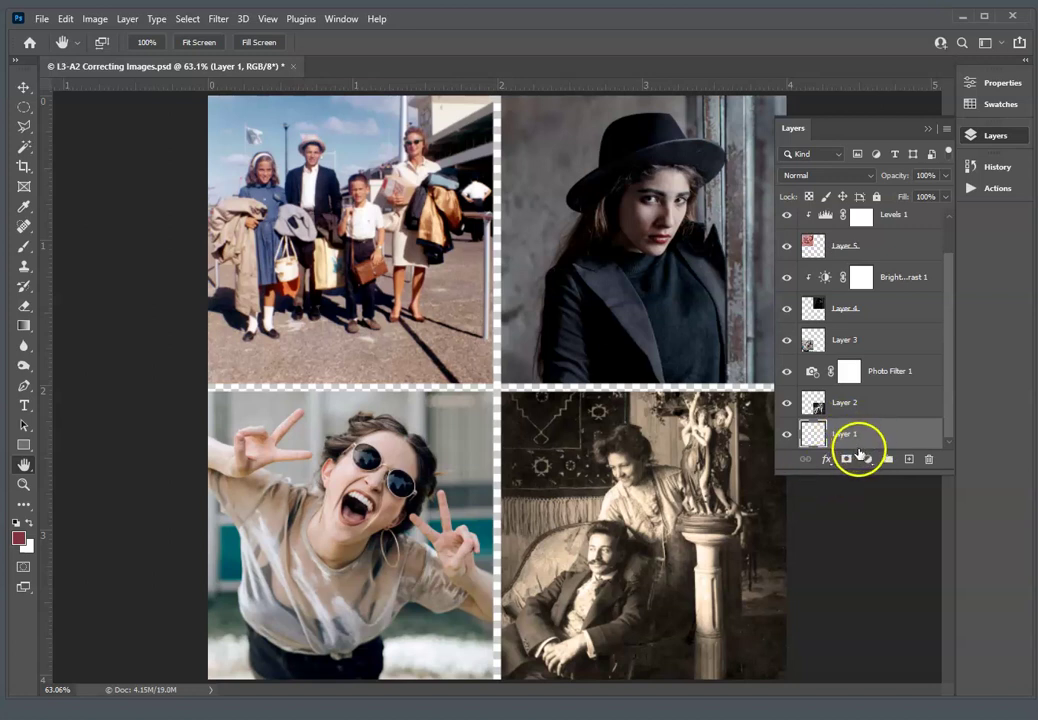
{"action": "key", "text": "d"}
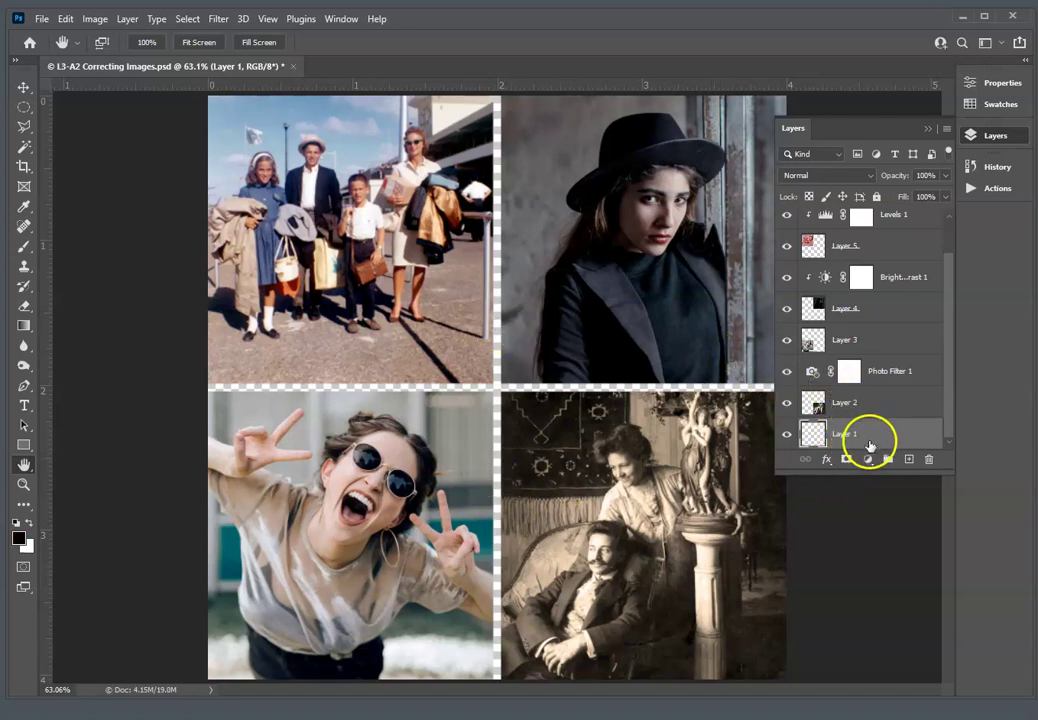
{"action": "left_click", "coordinate": [66, 20]}
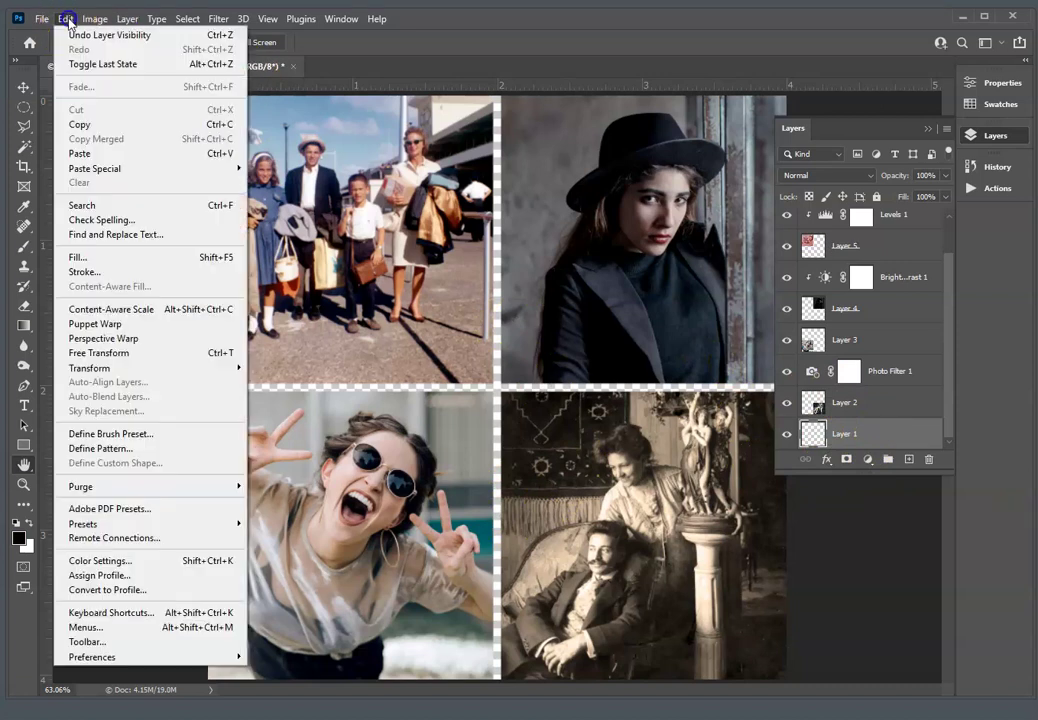
{"action": "left_click", "coordinate": [115, 260]}
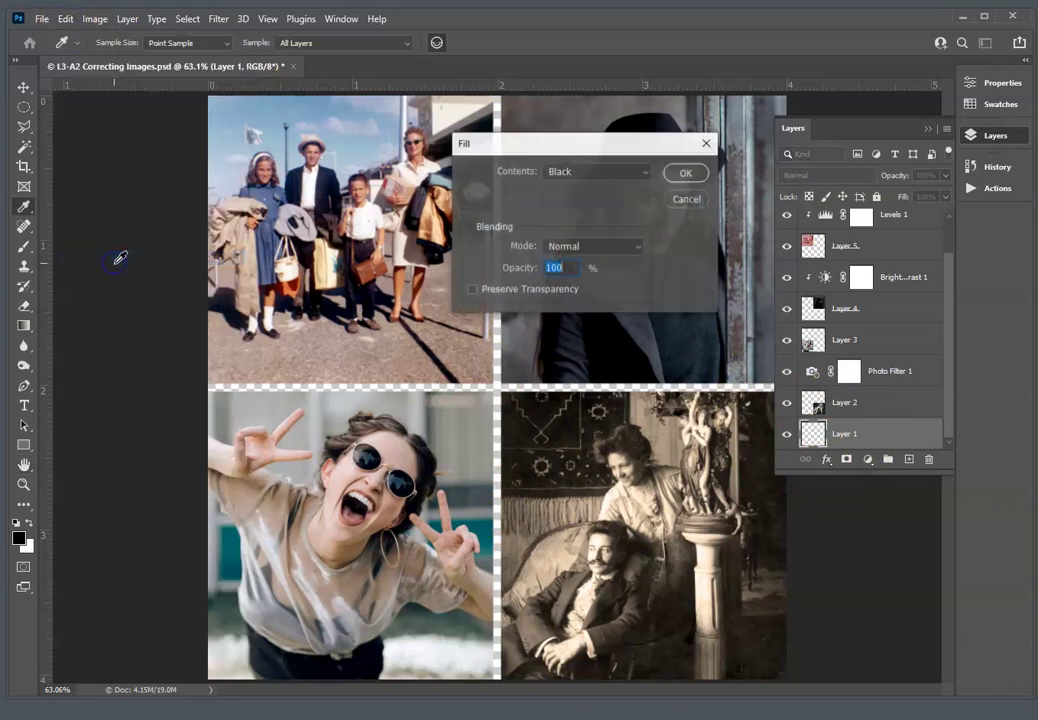
{"action": "left_click", "coordinate": [598, 173]}
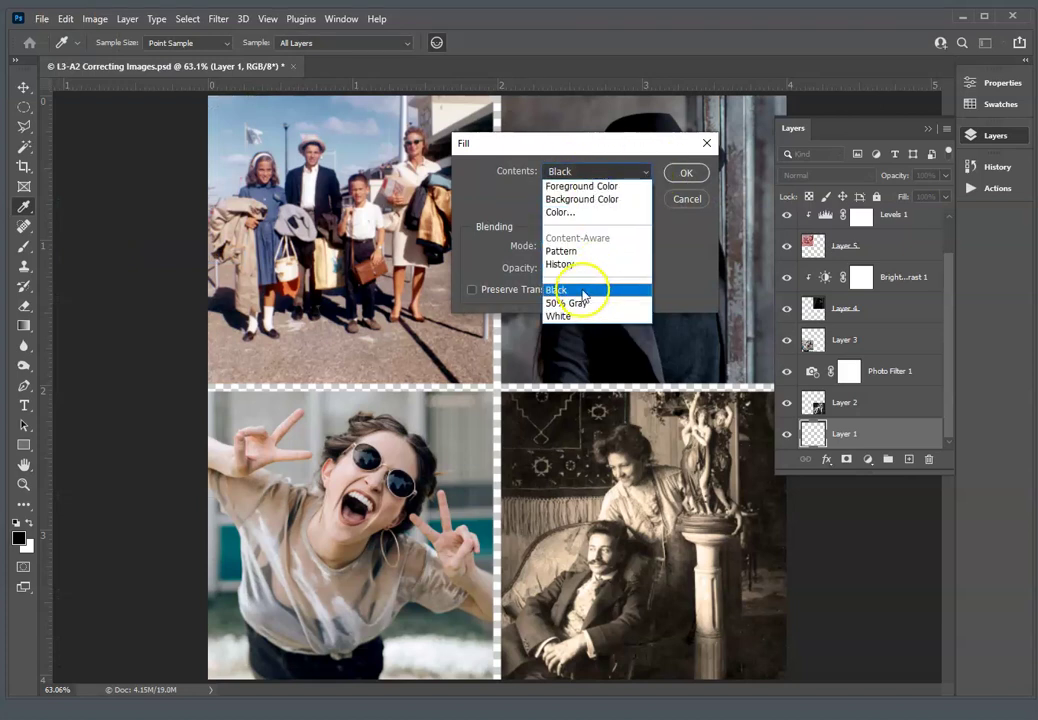
{"action": "left_click", "coordinate": [582, 289]}
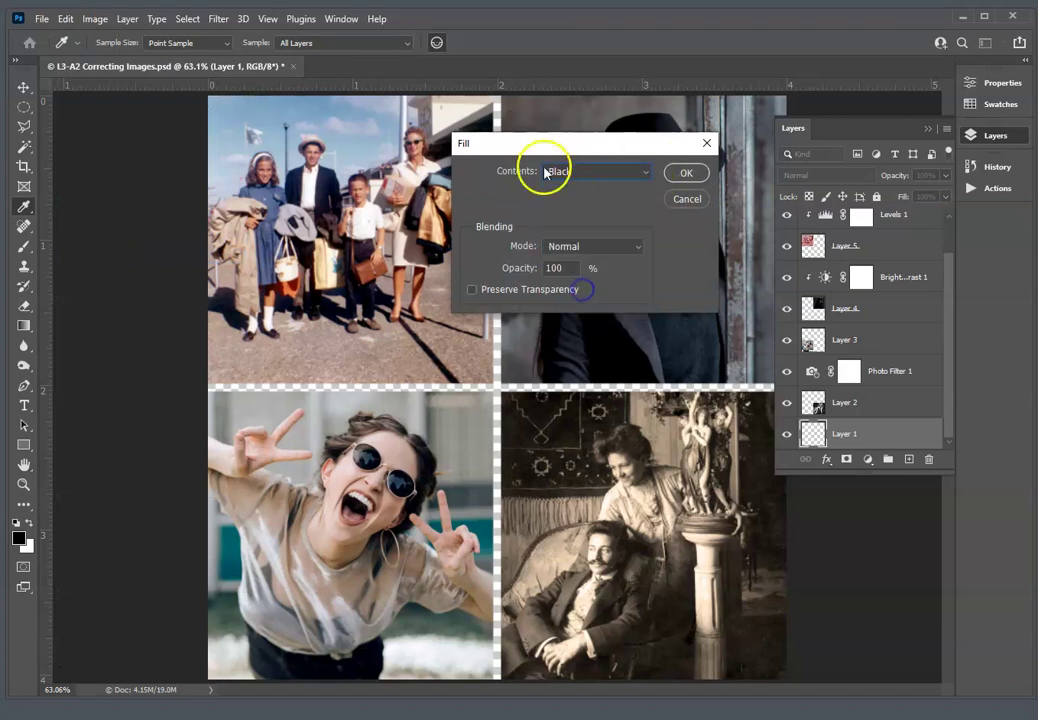
{"action": "left_click", "coordinate": [687, 174]}
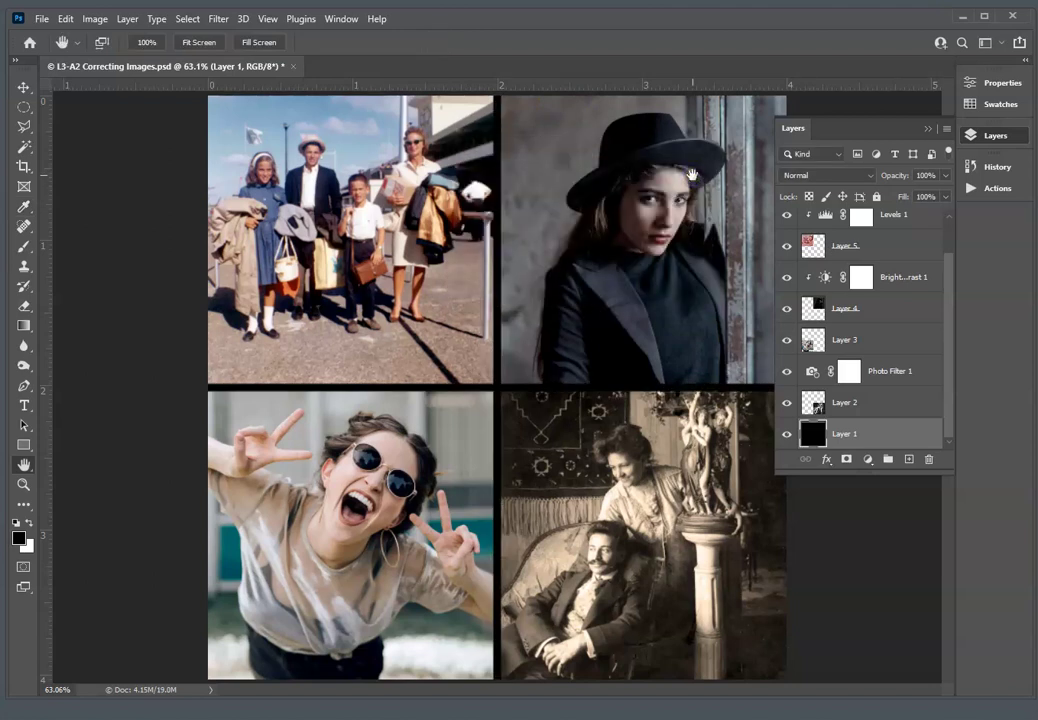
{"action": "key", "text": "ctrl+z"}
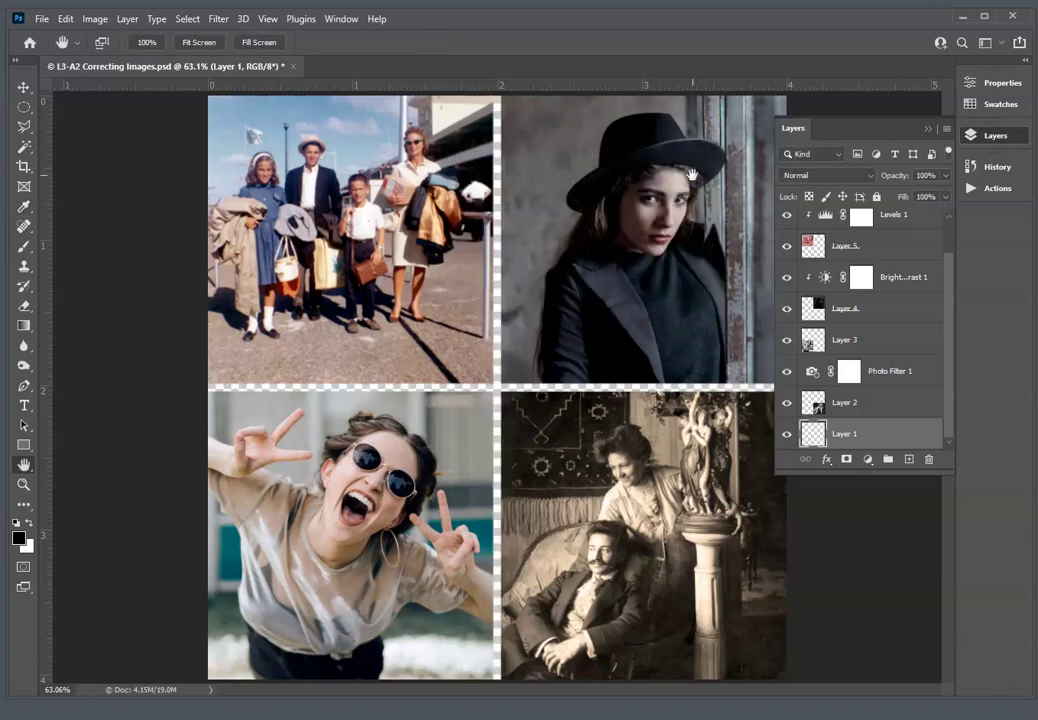
{"action": "left_click", "coordinate": [877, 437]}
{"action": "key", "text": "alt+BackSpace"}
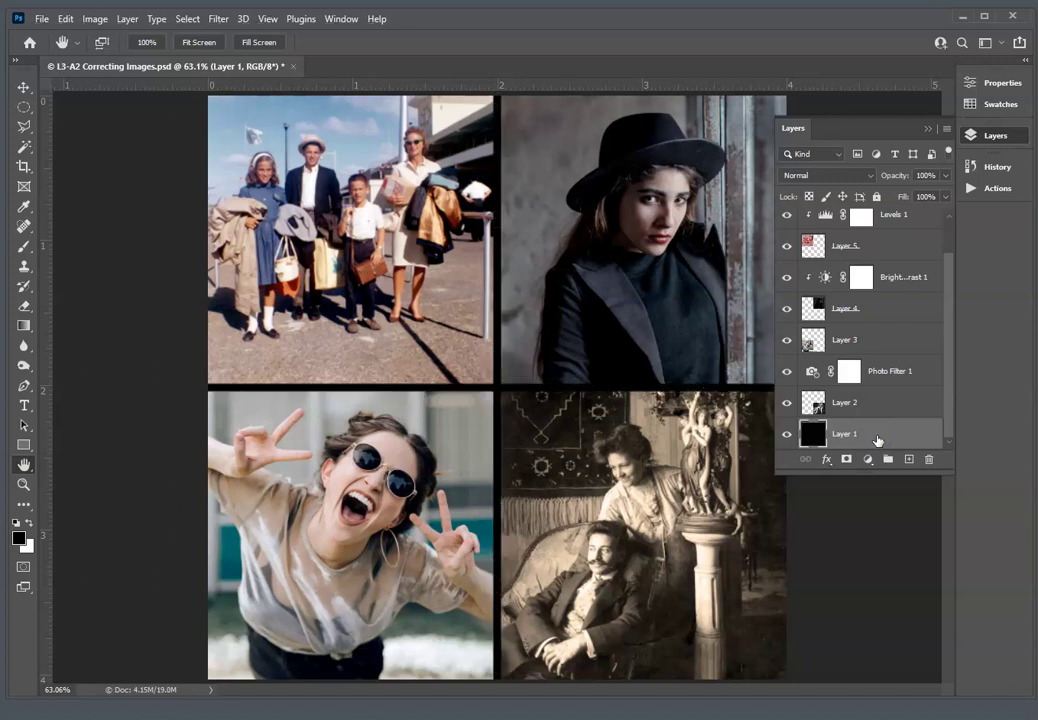
{"action": "key", "text": "ctrl+BackSpace"}
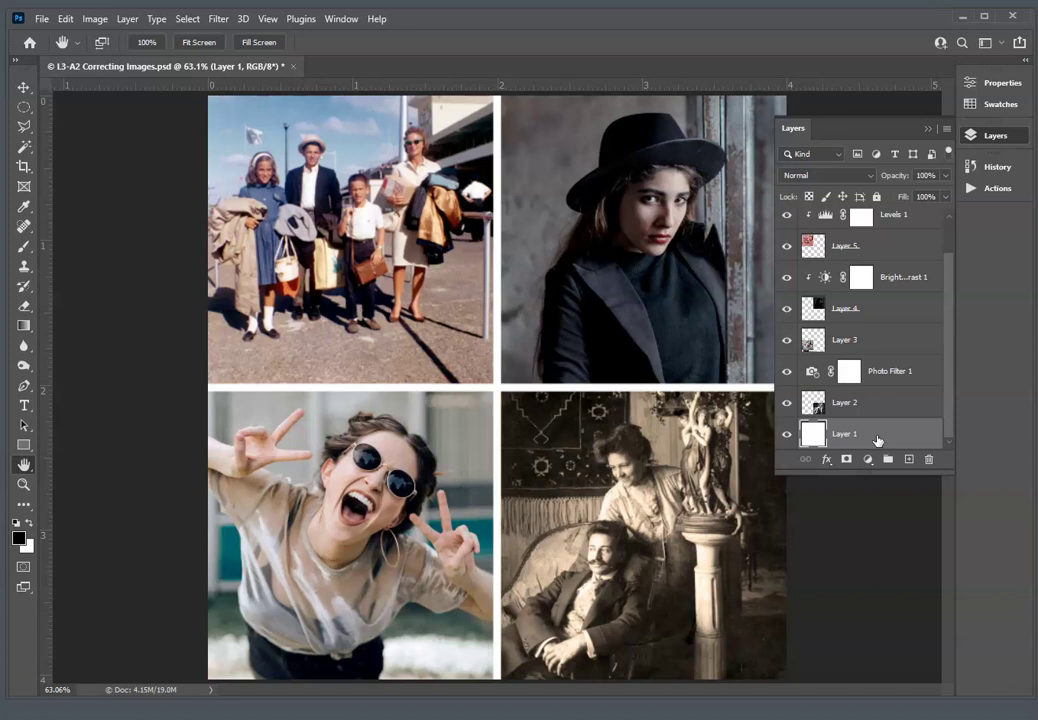
{"action": "key", "text": "alt+BackSpace"}
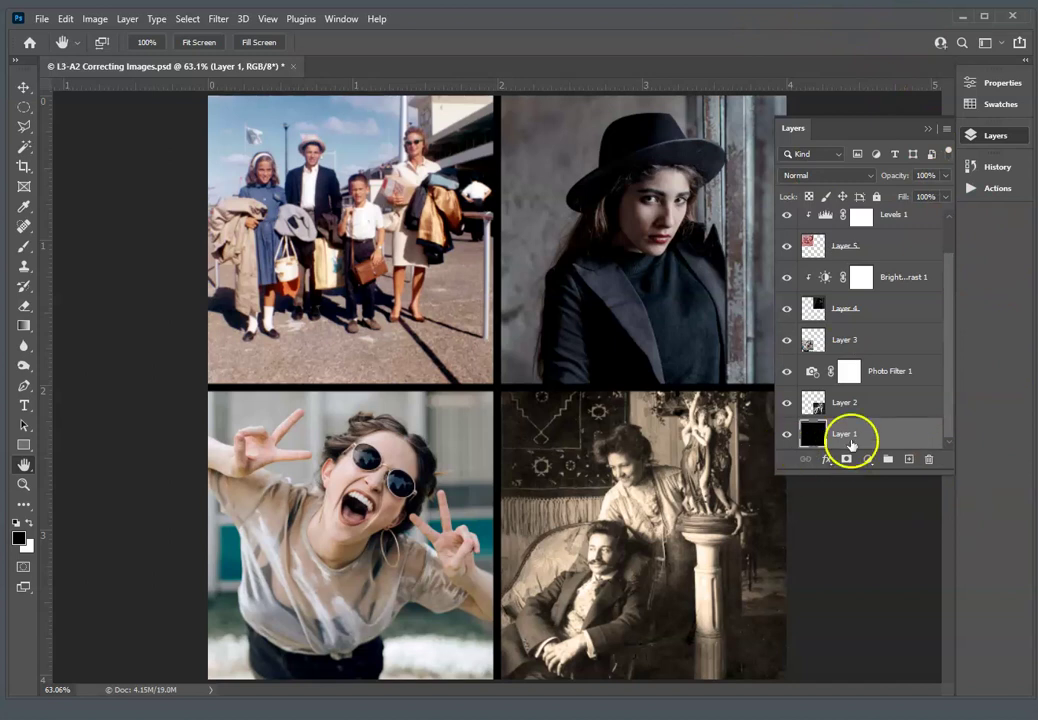
{"action": "scroll", "coordinate": [945, 431], "scroll_direction": "up", "scroll_amount": 2}
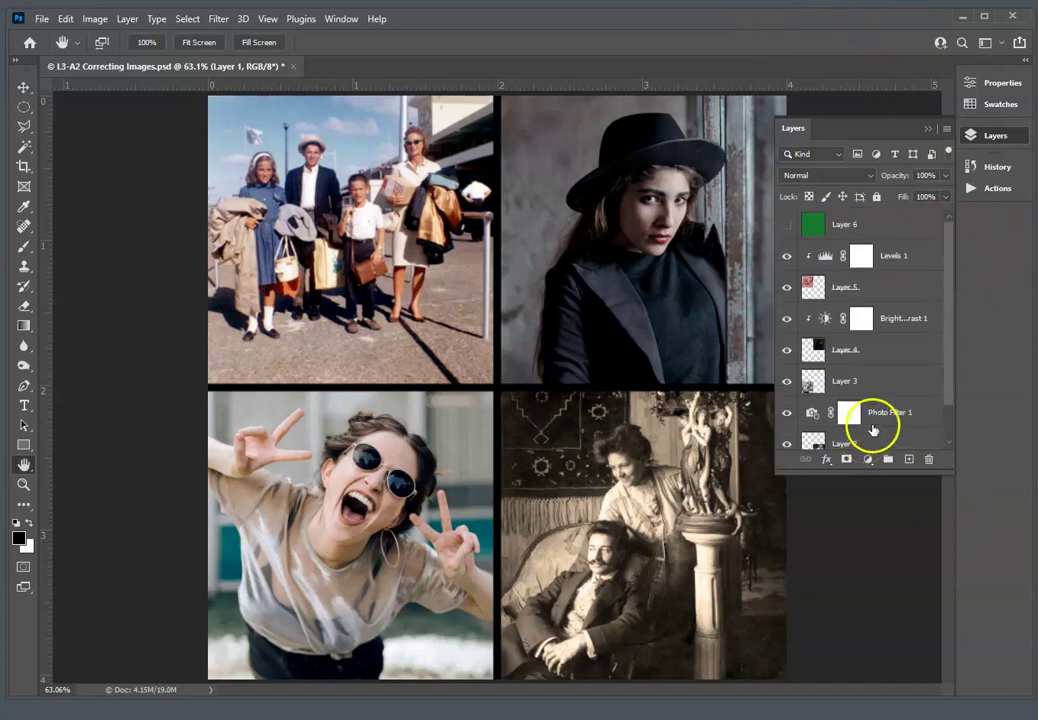
{"action": "left_click", "coordinate": [787, 226]}
{"action": "left_click", "coordinate": [787, 226]}
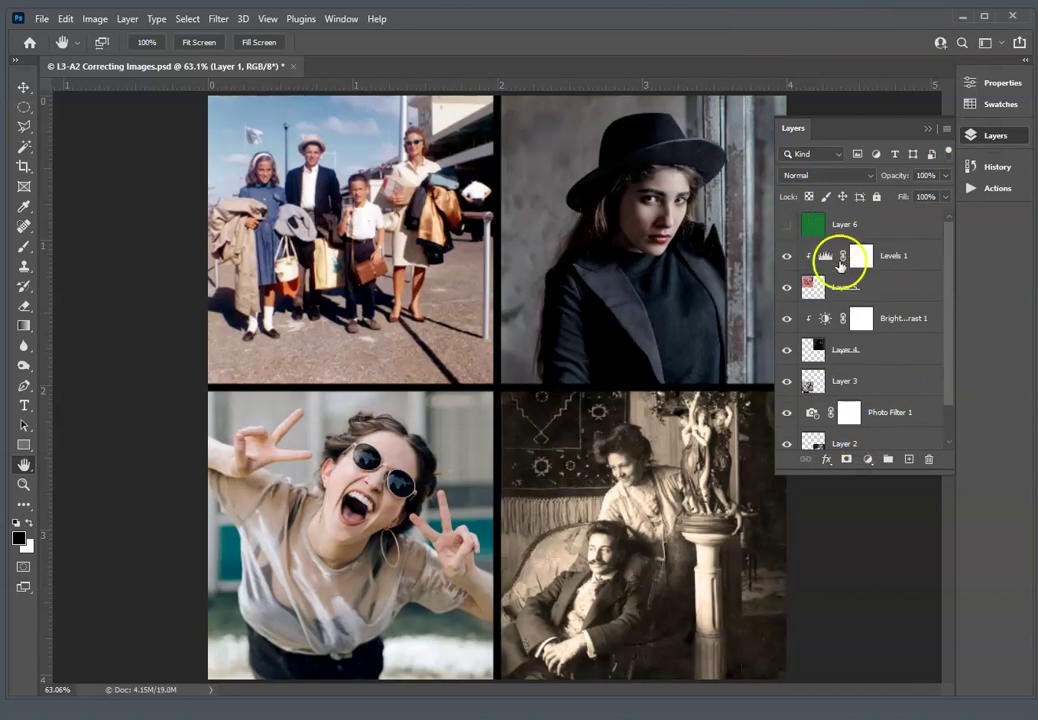
{"action": "scroll", "coordinate": [920, 317], "scroll_direction": "down", "scroll_amount": 2}
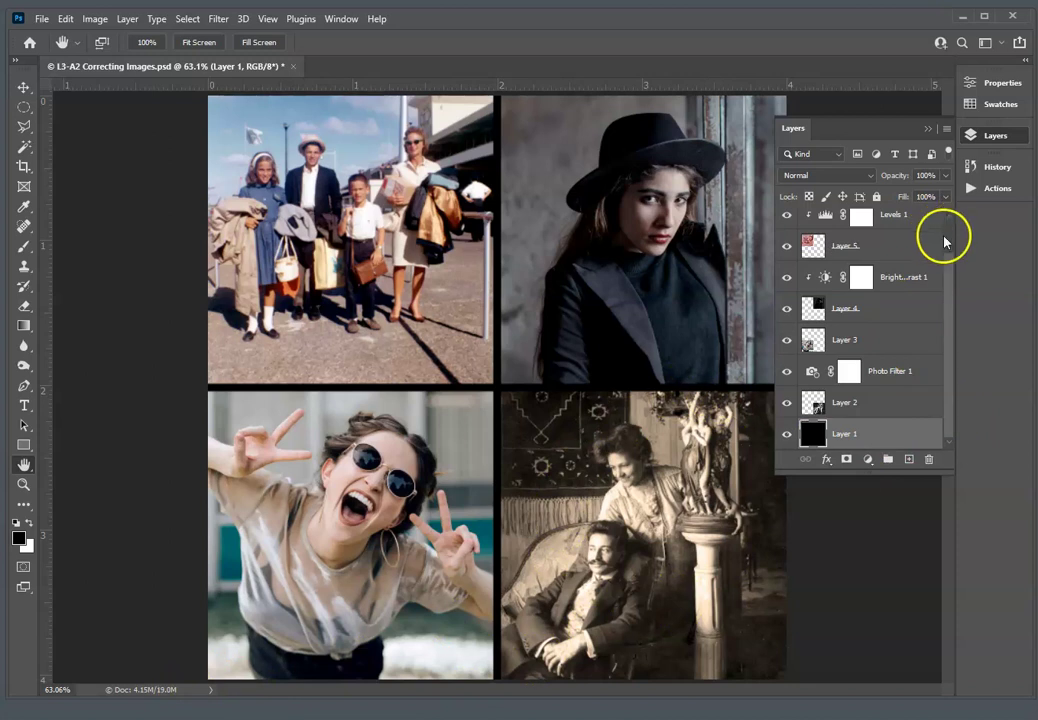
{"action": "left_click_drag", "start_coordinate": [946, 291], "coordinate": [943, 245]}
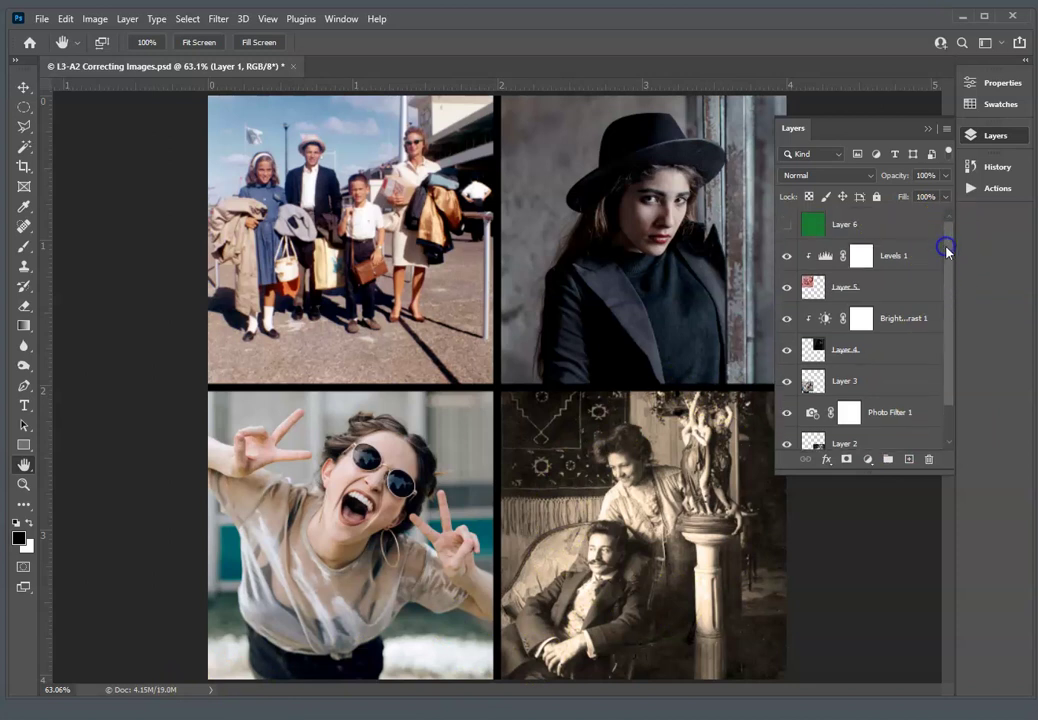
{"action": "left_click", "coordinate": [41, 18]}
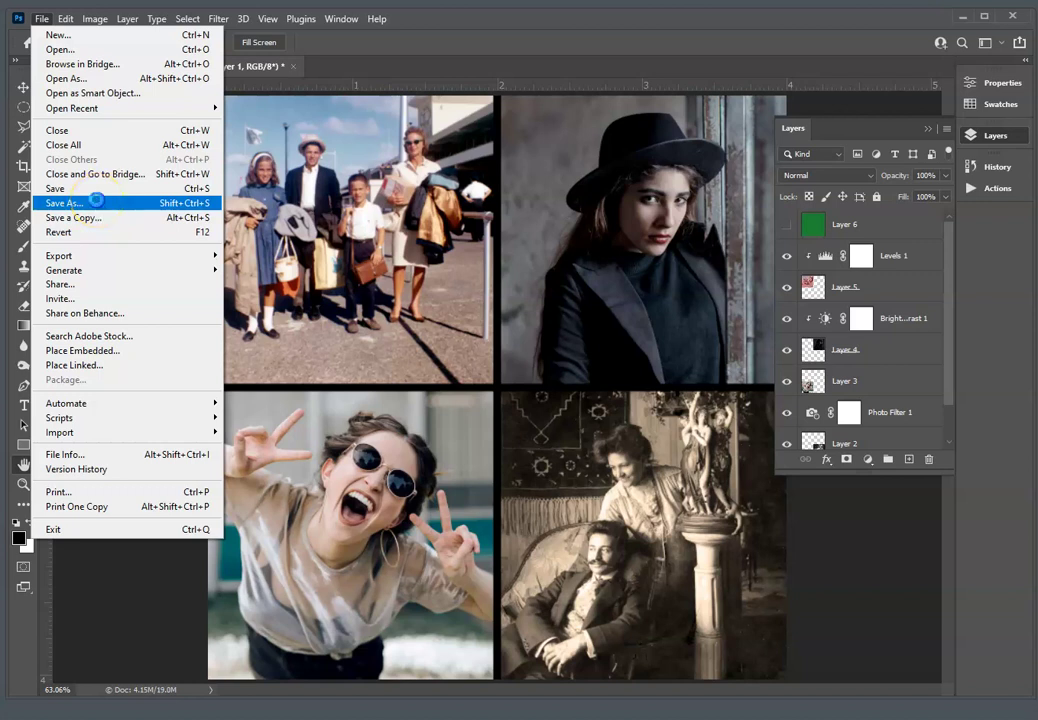
{"action": "left_click", "coordinate": [97, 203]}
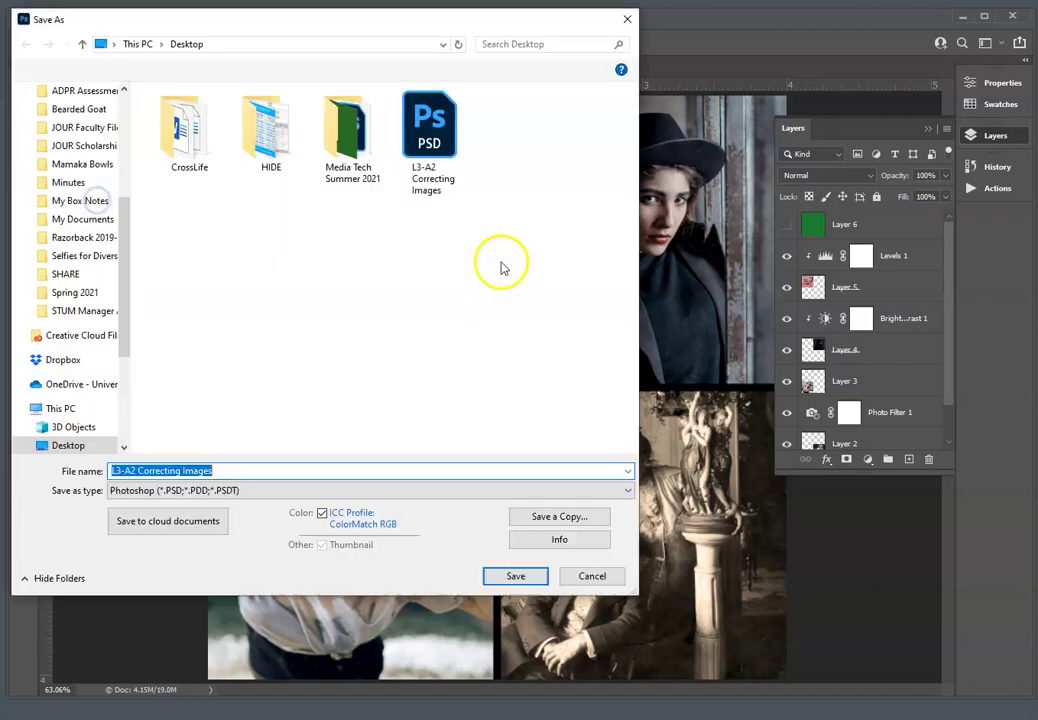
{"action": "left_click", "coordinate": [229, 491]}
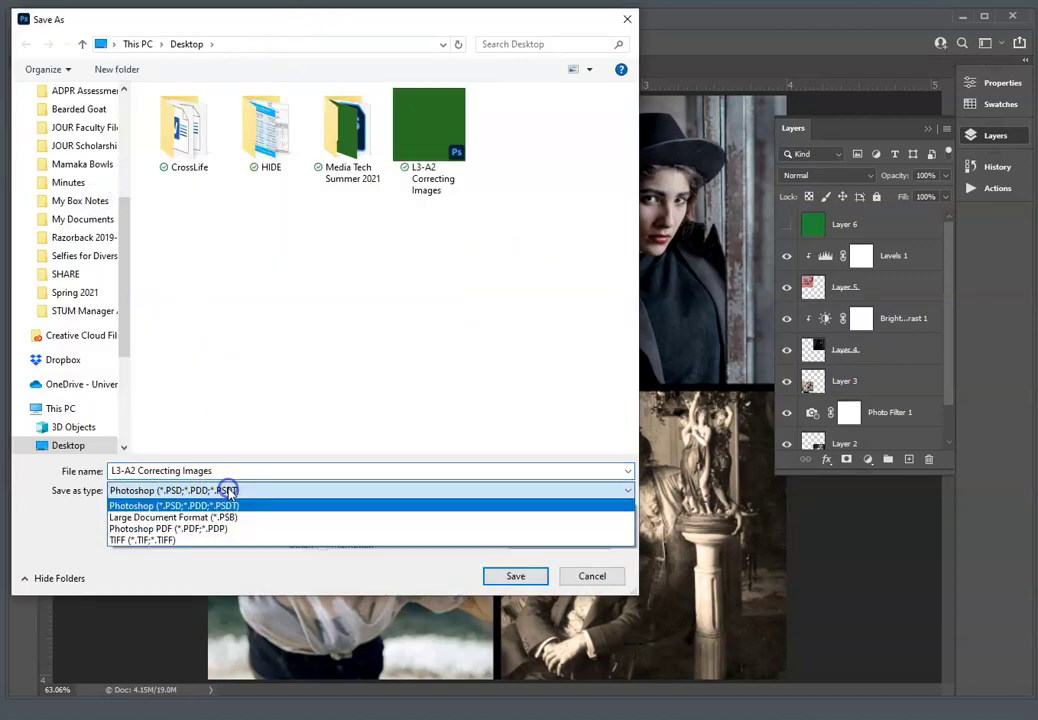
{"action": "left_click", "coordinate": [234, 503]}
{"action": "left_click", "coordinate": [247, 472]}
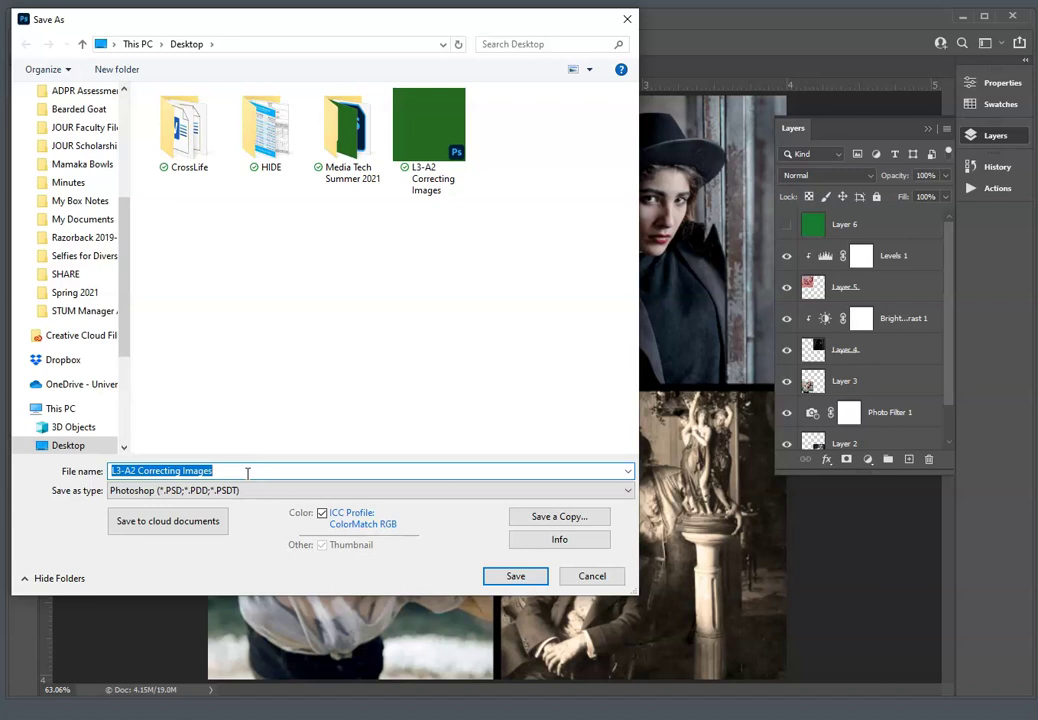
{"action": "type", "text": "MikeBrown-Density Correction"}
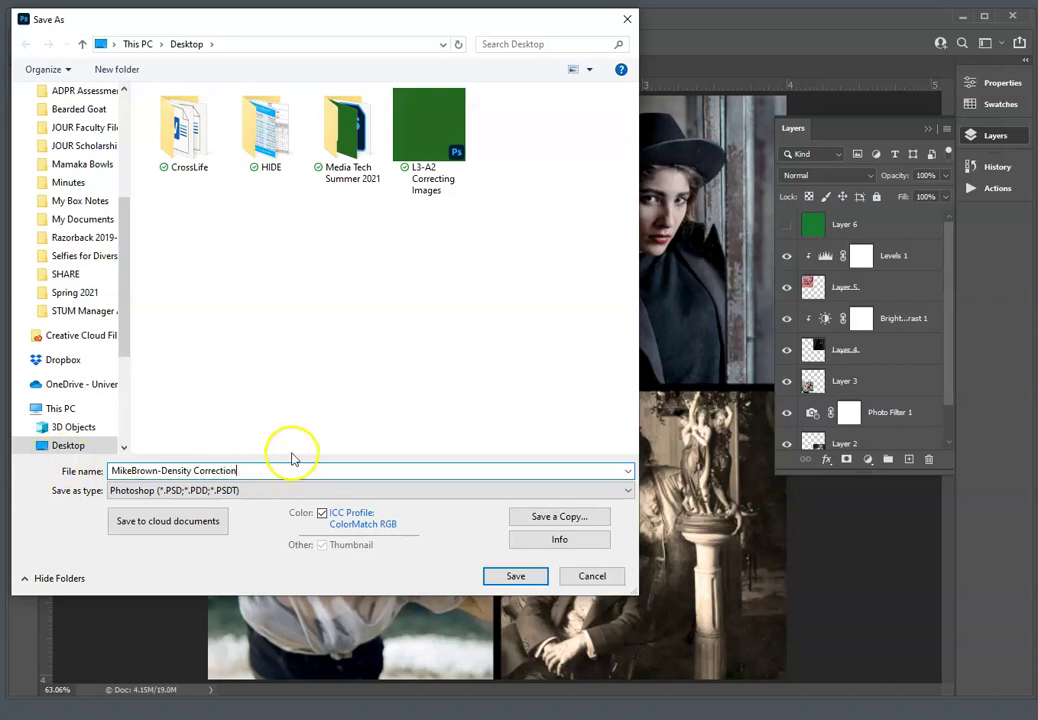
{"action": "left_click", "coordinate": [427, 168]}
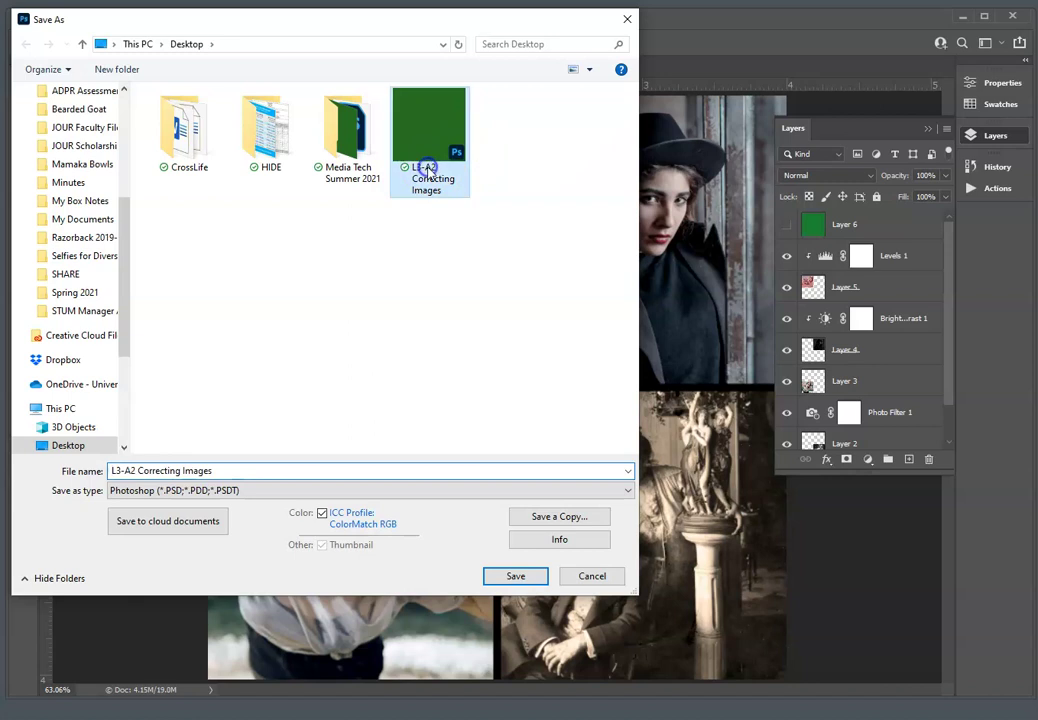
{"action": "left_click", "coordinate": [232, 472]}
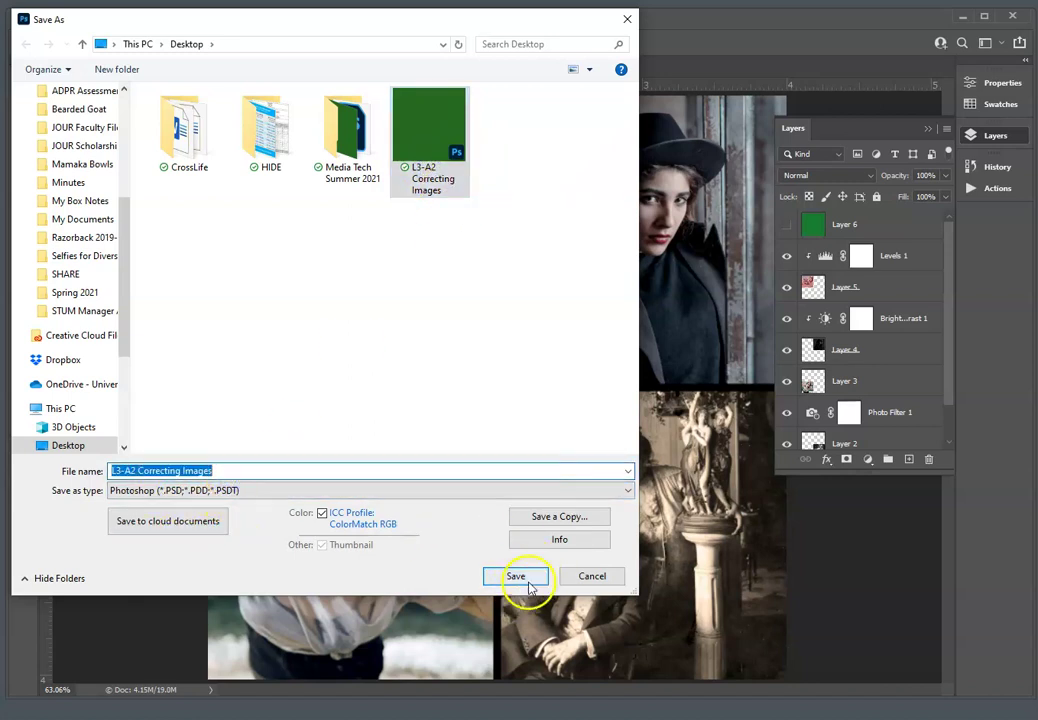
{"action": "left_click", "coordinate": [600, 578]}
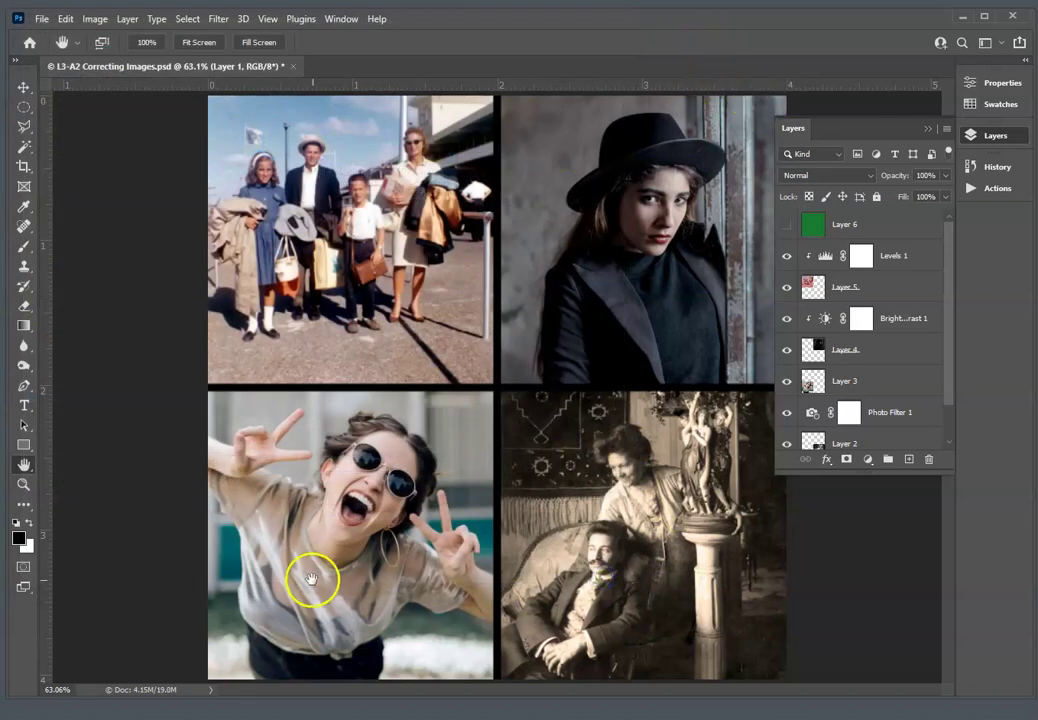